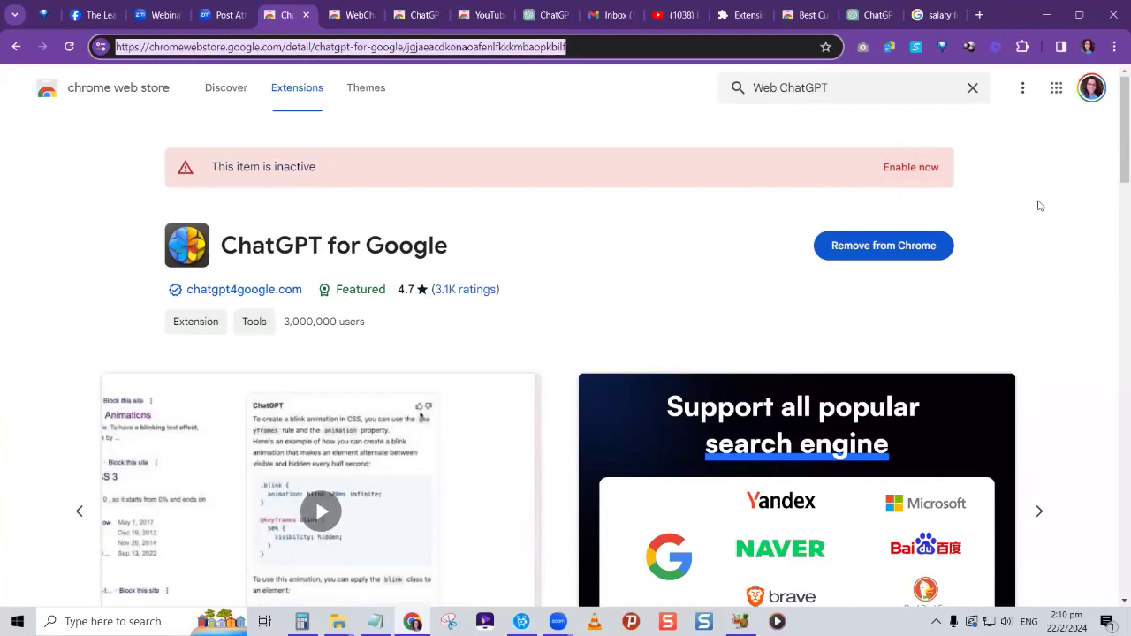
# Step: Open the browser's extension management page and look over the installed extensions
pyautogui.click(1113, 48)
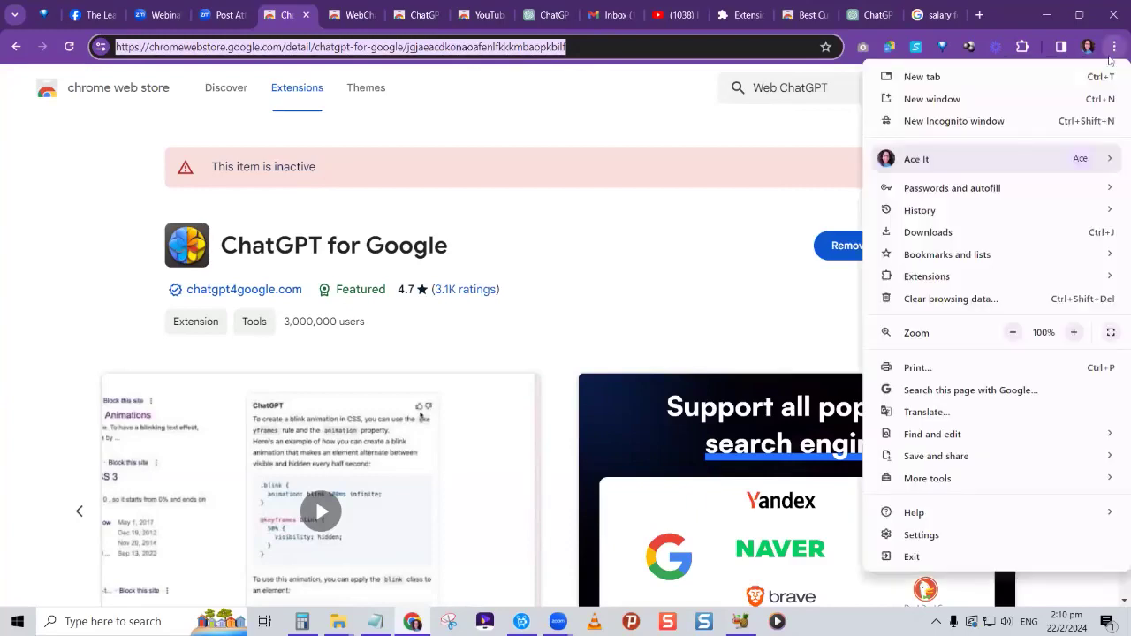
pyautogui.moveTo(966, 281)
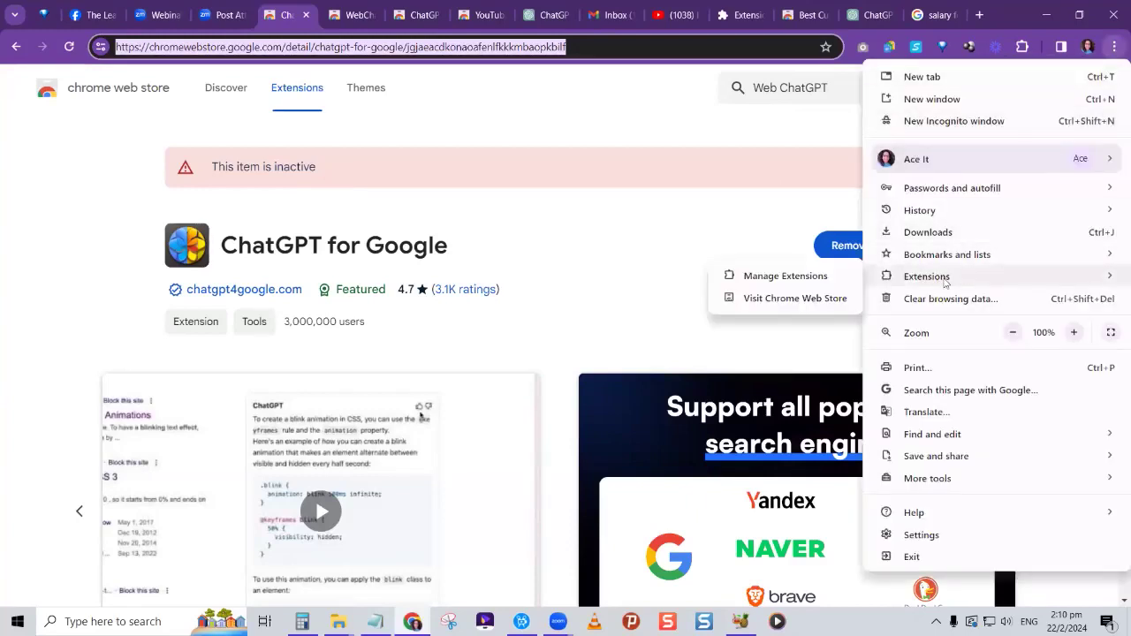
pyautogui.click(799, 276)
pyautogui.scroll(-2, 603, 261)
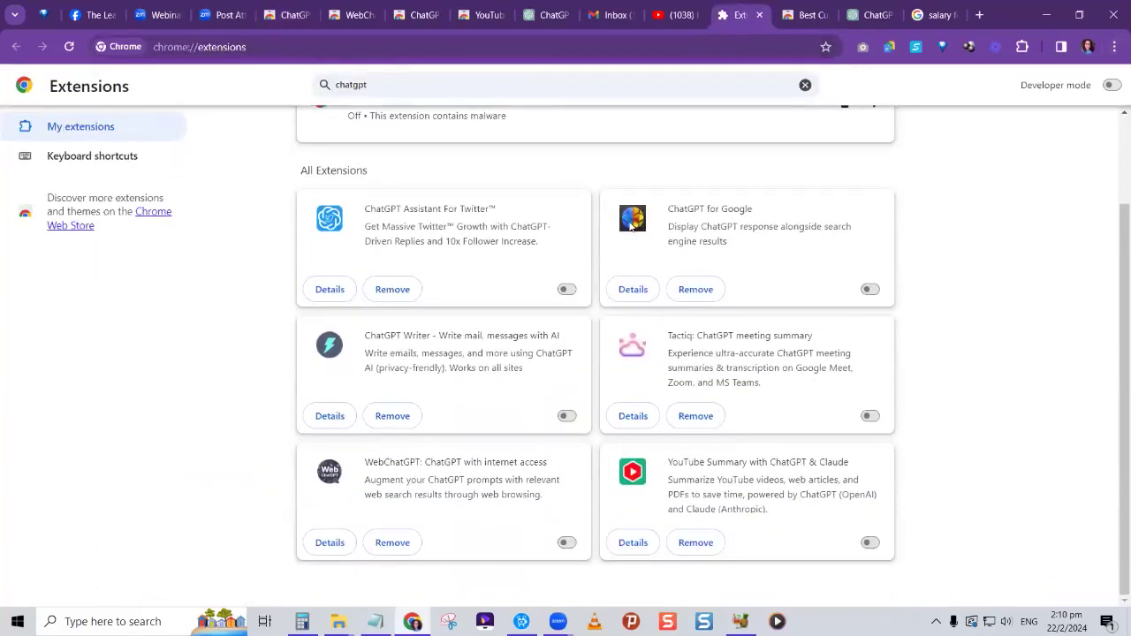
pyautogui.scroll(2, 634, 227)
# Step: Filter the installed extensions by "chatgpt" and enable the ChatGPT for Google extension
pyautogui.click(325, 85)
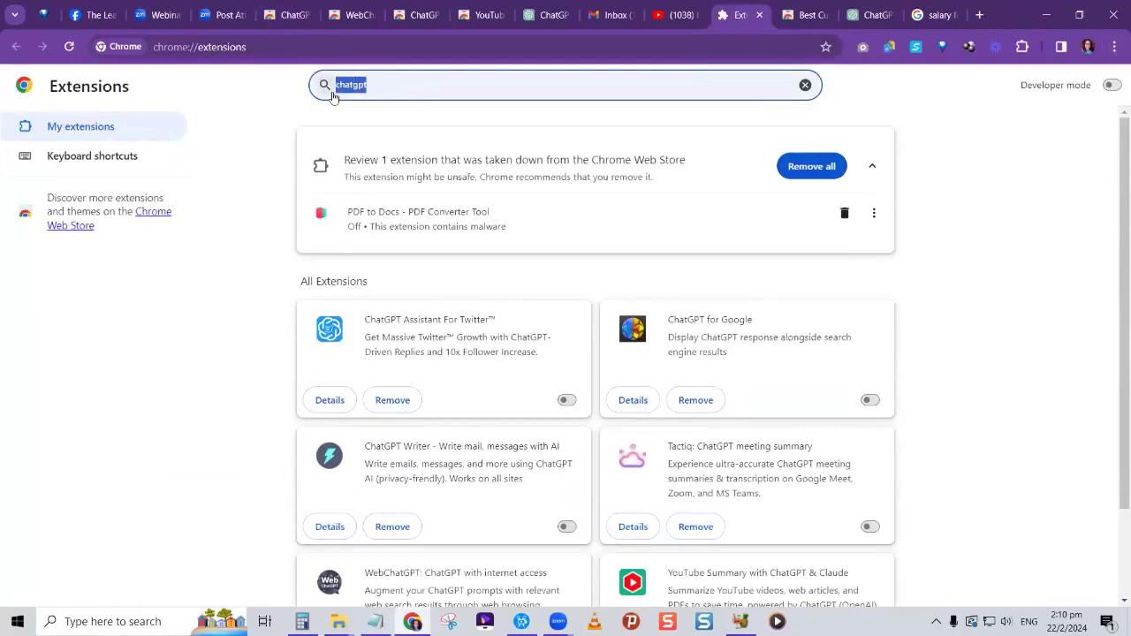
pyautogui.press('BackSpace')
pyautogui.write('chatgpt')
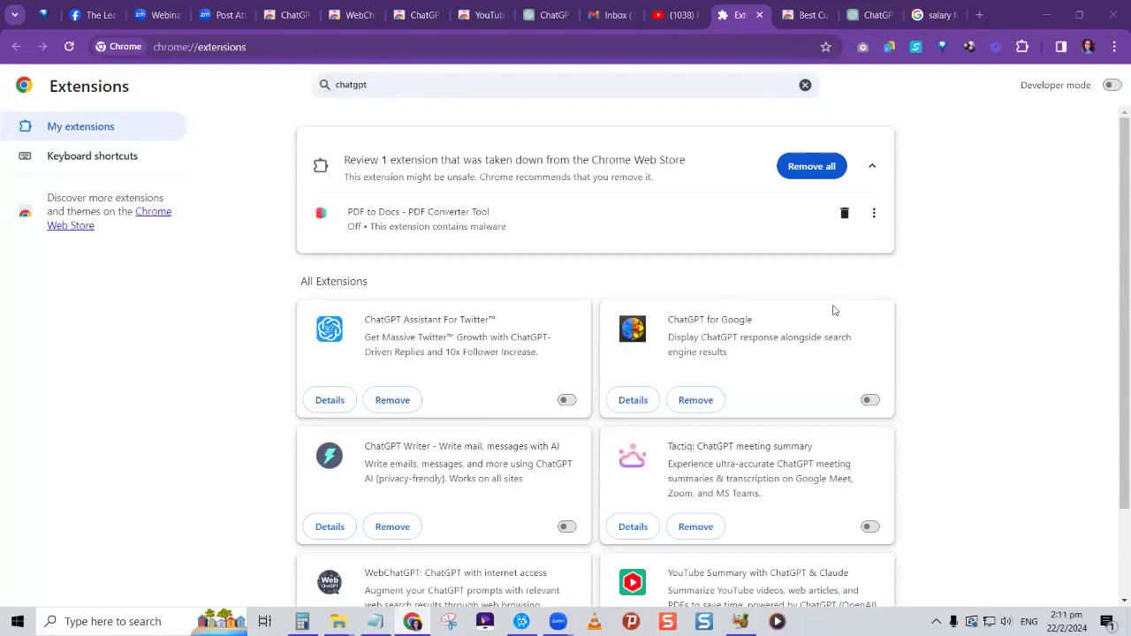
pyautogui.click(871, 402)
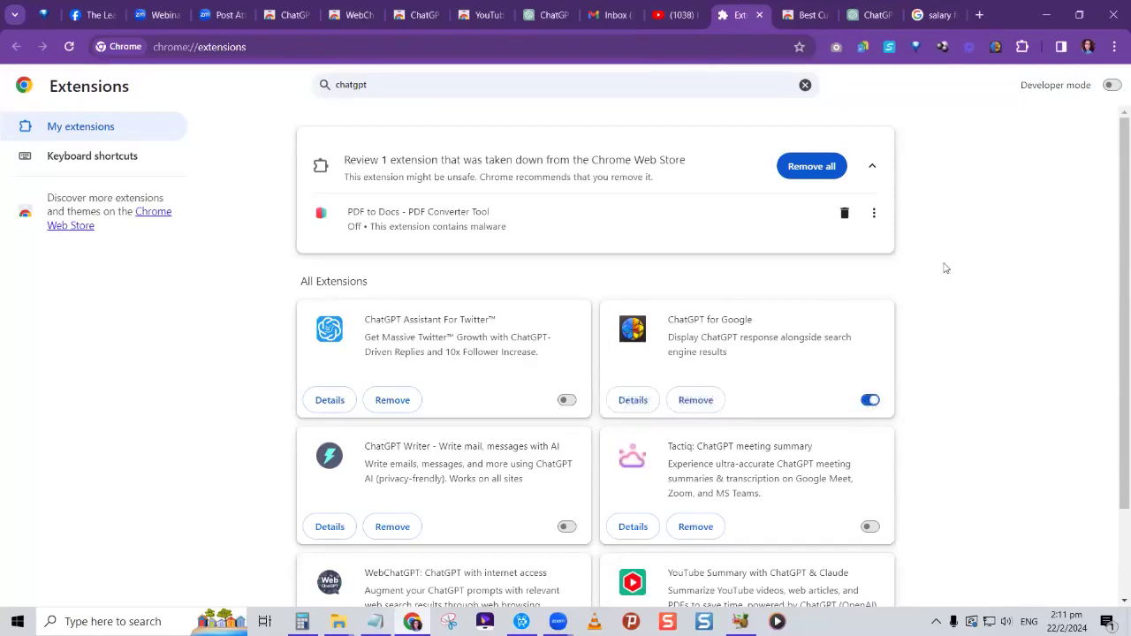
# Step: Rerun the existing Google search for "salary for project managers" with the extension enabled
pyautogui.click(928, 16)
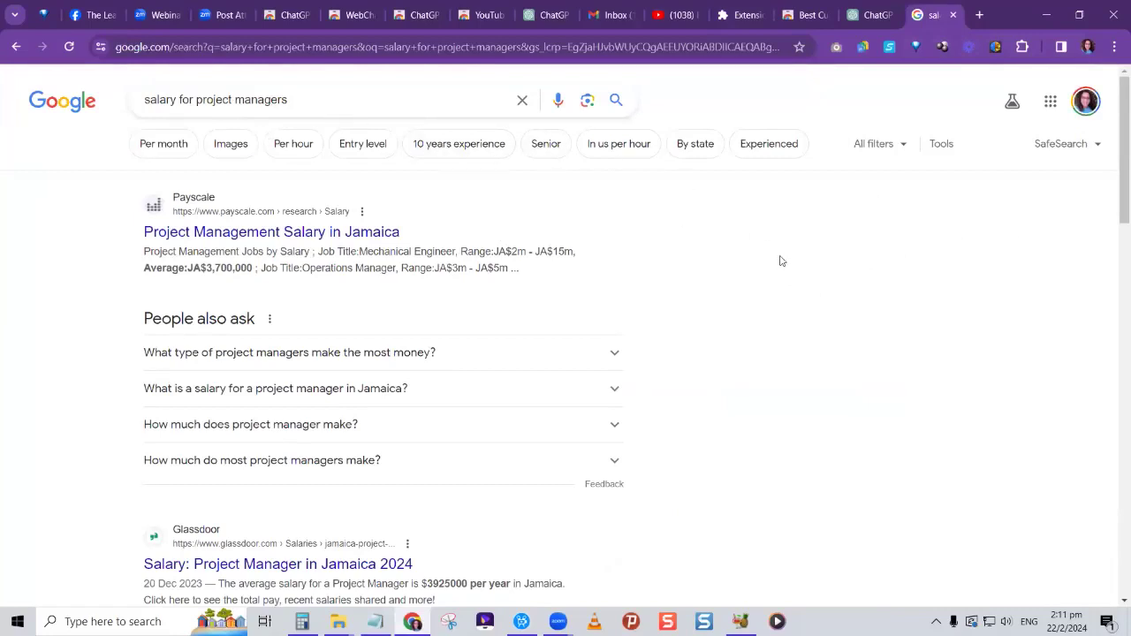
pyautogui.click(318, 99)
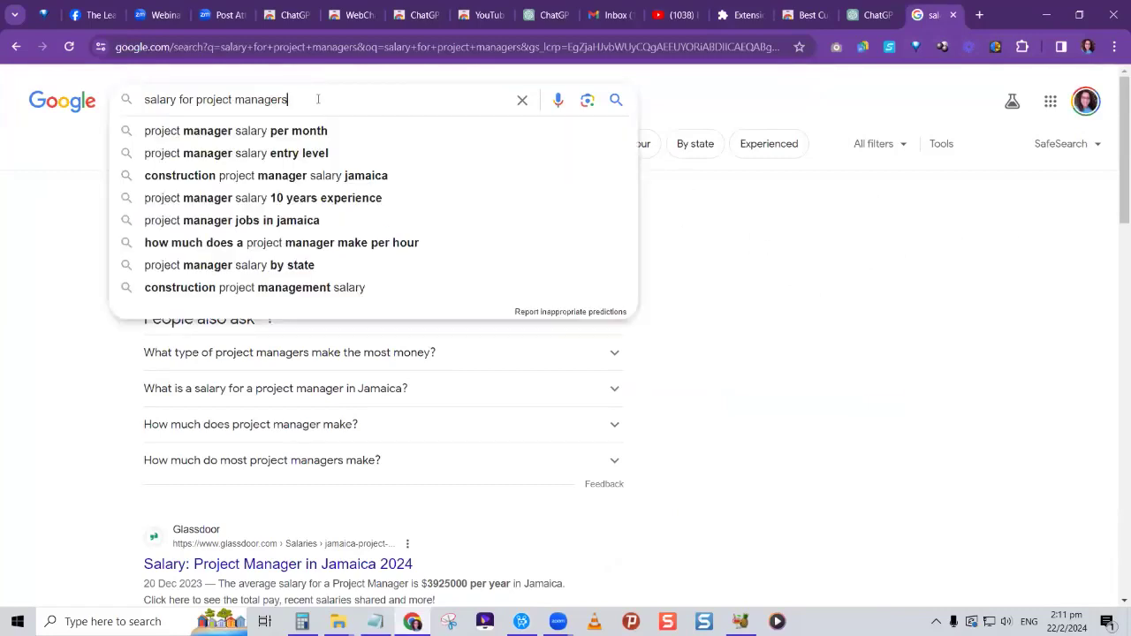
pyautogui.press('Return')
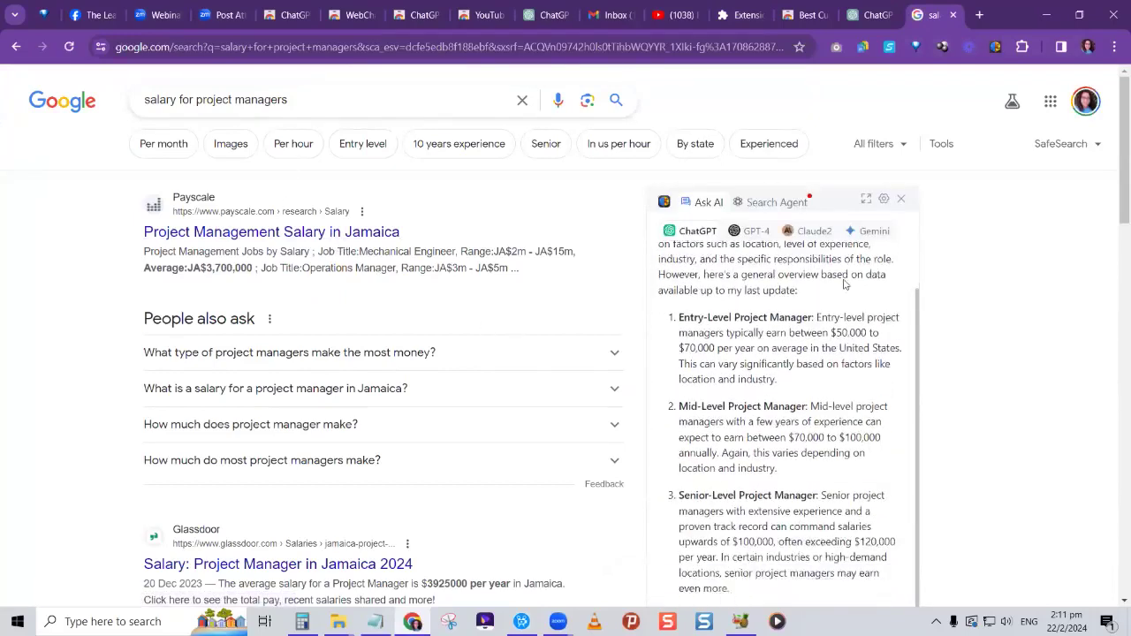
# Step: Read through the ChatGPT response on project manager salaries shown beside the search results
pyautogui.scroll(3, 849, 320)
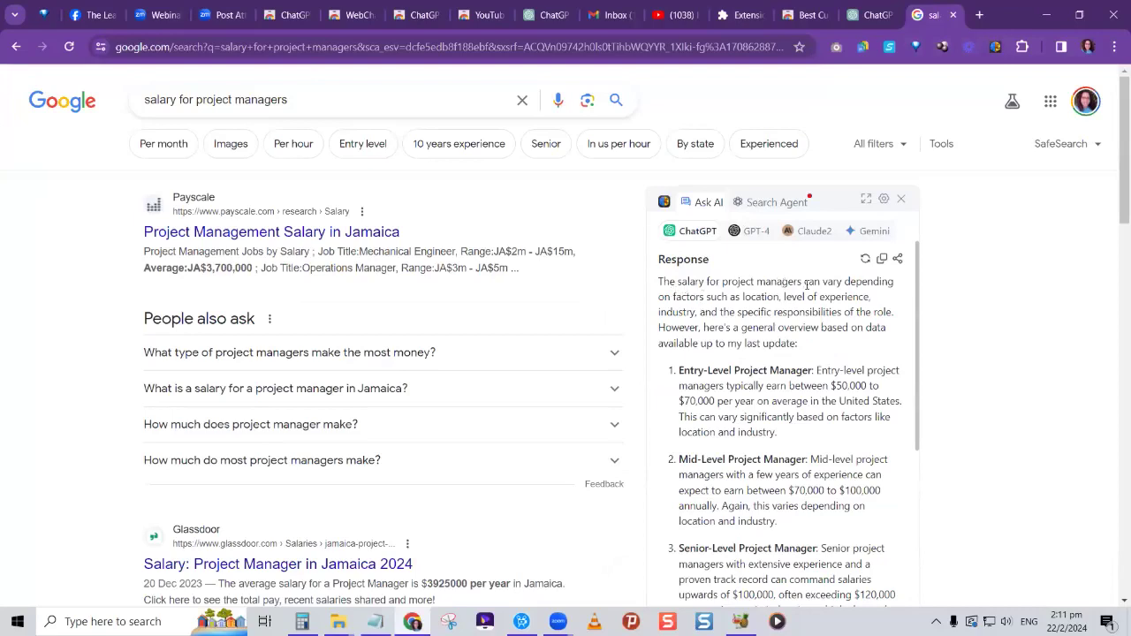
pyautogui.scroll(-1, 809, 314)
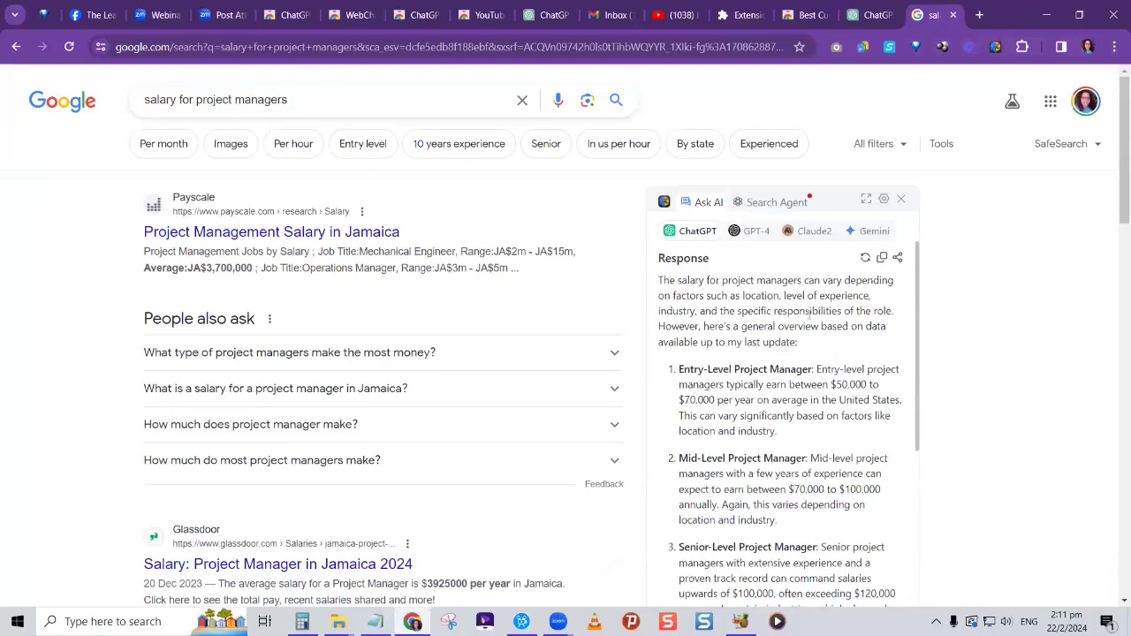
pyautogui.scroll(-1, 809, 314)
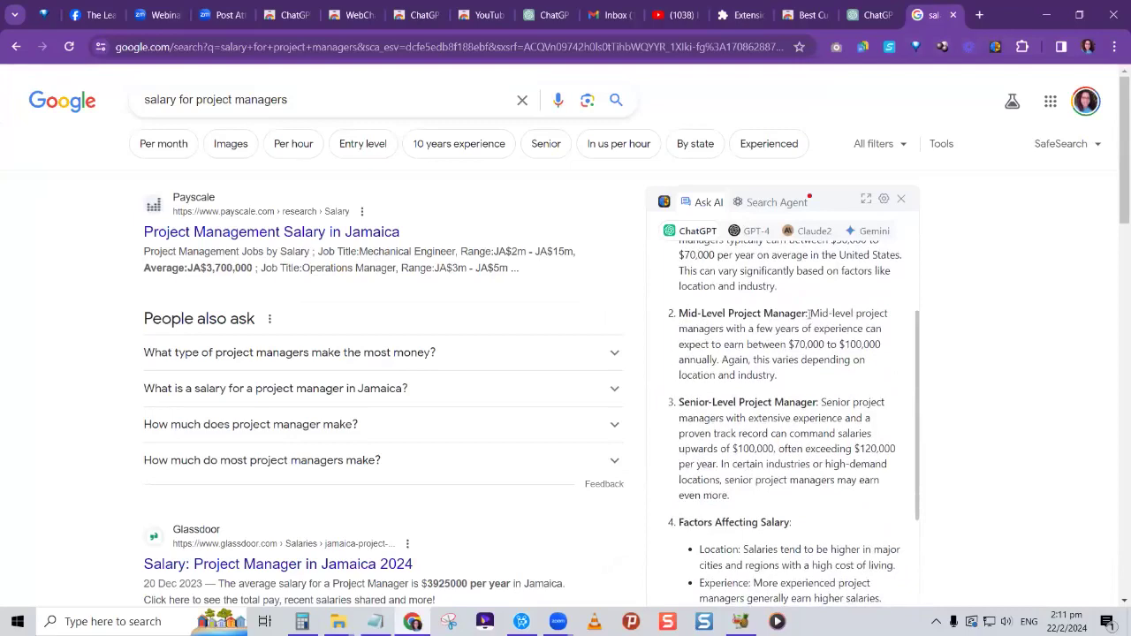
pyautogui.scroll(-1, 809, 314)
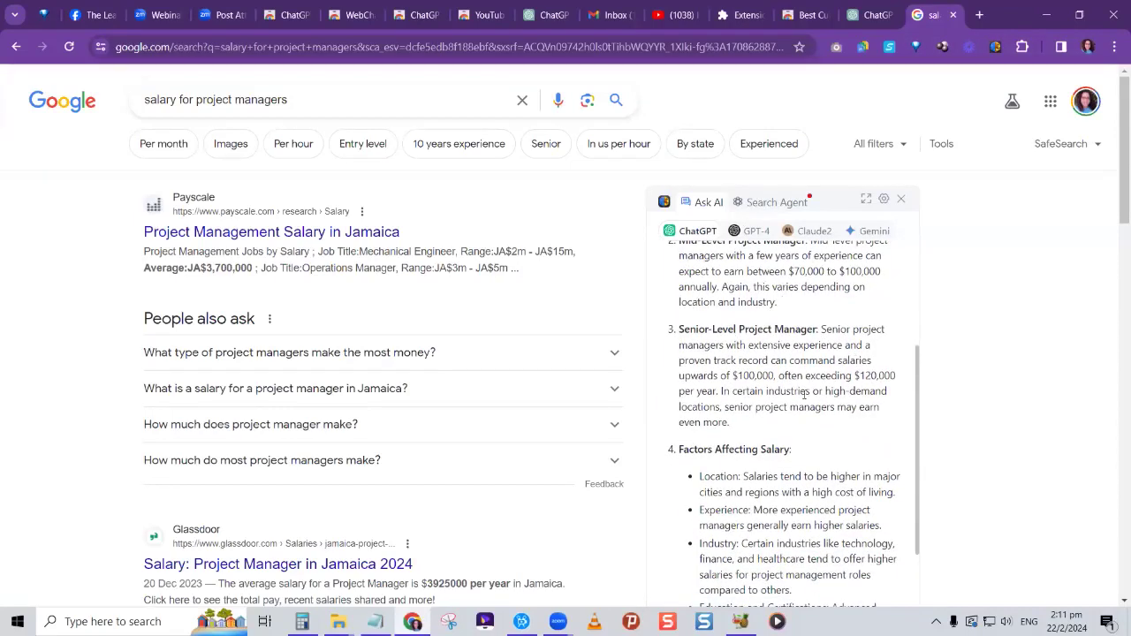
pyautogui.scroll(-2, 802, 389)
pyautogui.scroll(-1, 797, 356)
pyautogui.scroll(-1, 353, 291)
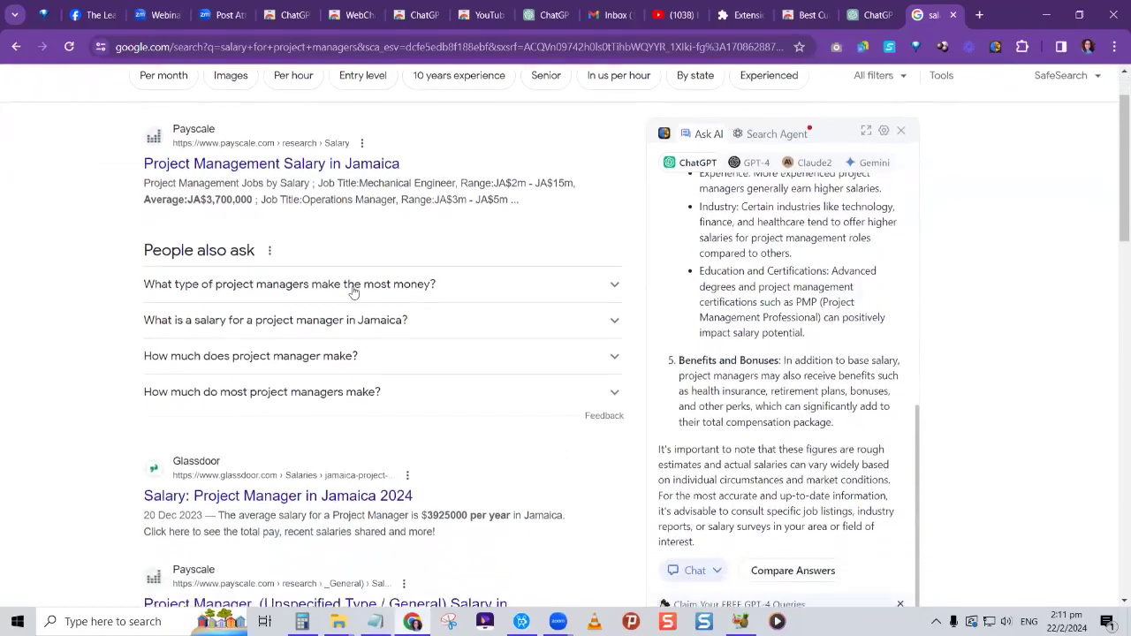
# Step: Review the regular web results for project manager salaries for comparison with the ChatGPT response
pyautogui.scroll(-3, 352, 291)
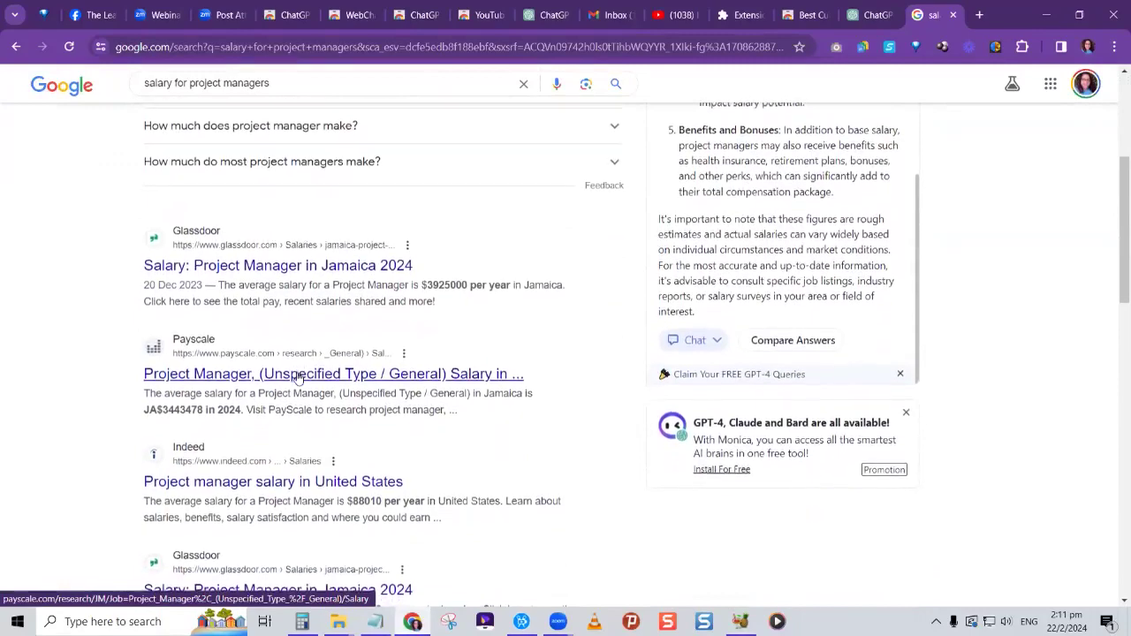
pyautogui.scroll(-1, 298, 378)
pyautogui.scroll(-1, 298, 378)
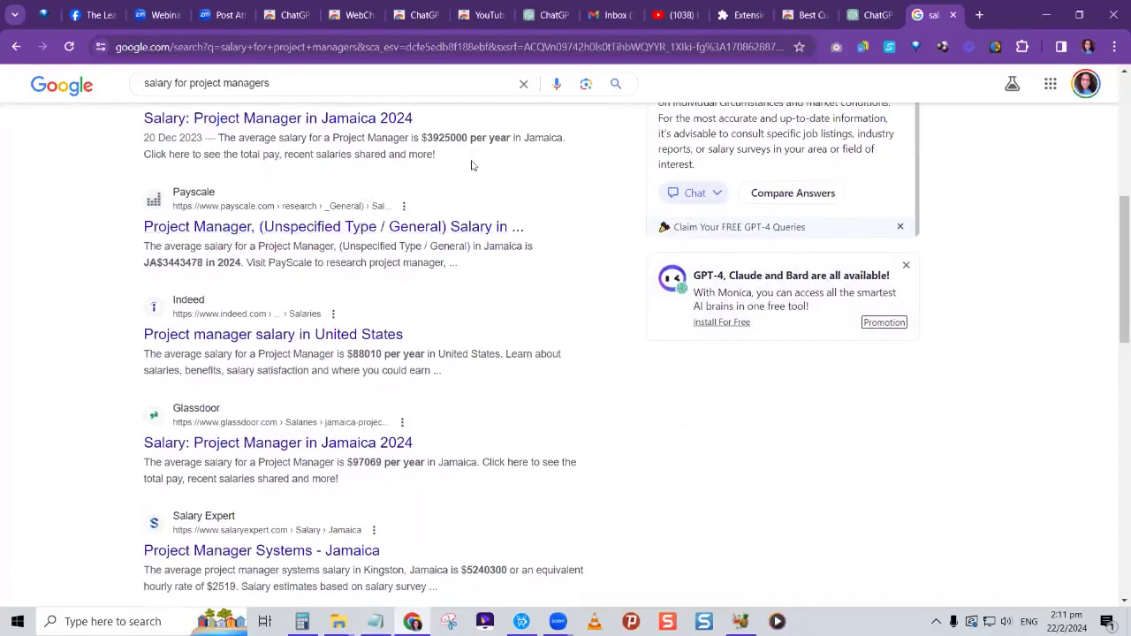
pyautogui.scroll(-2, 383, 277)
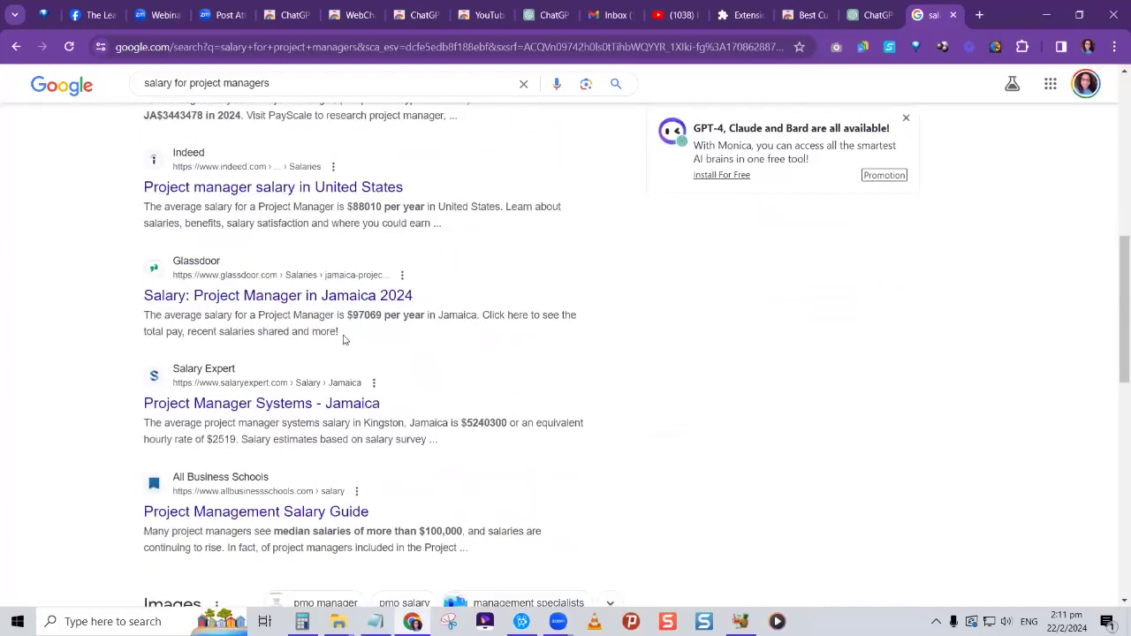
pyautogui.scroll(4, 403, 374)
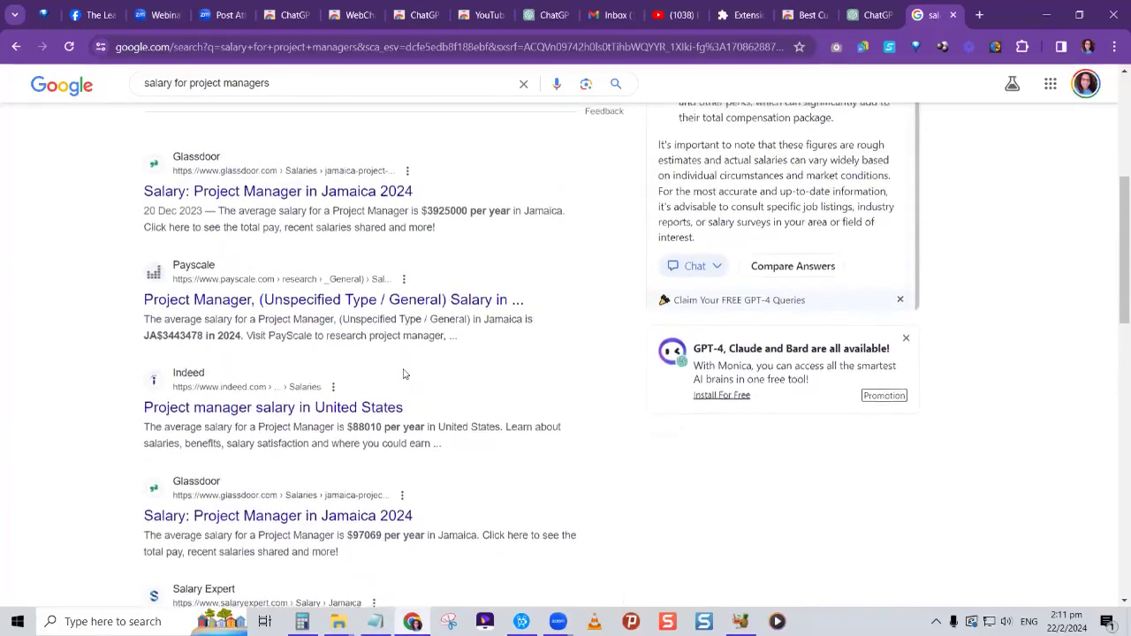
pyautogui.scroll(4, 866, 367)
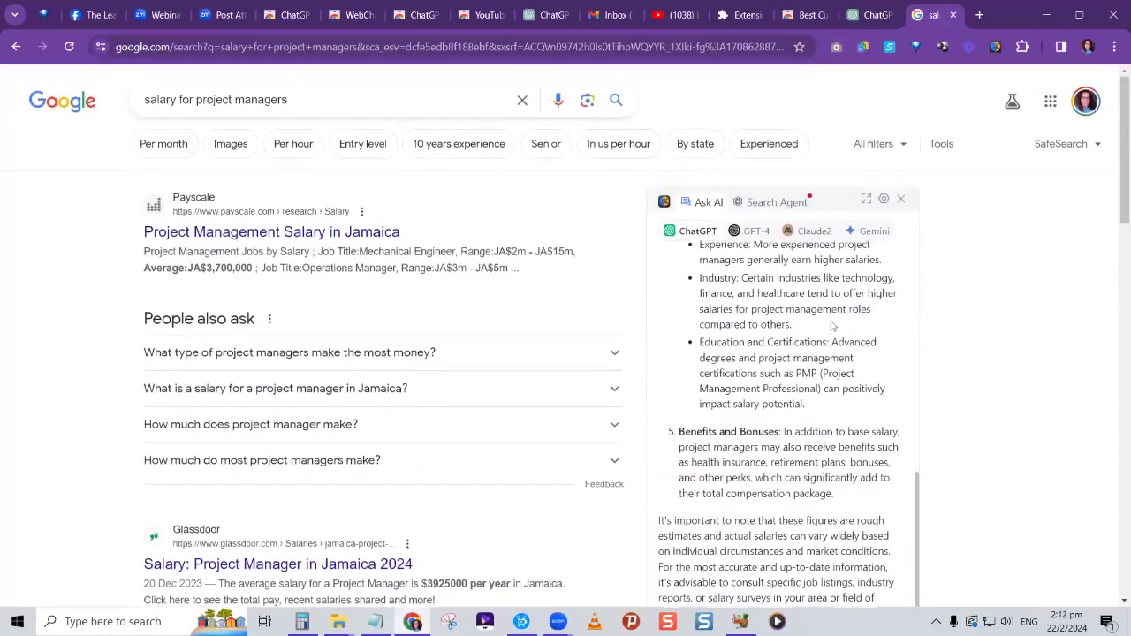
# Step: Return to the earlier part of the ChatGPT salary response and close its response box
pyautogui.scroll(3, 835, 313)
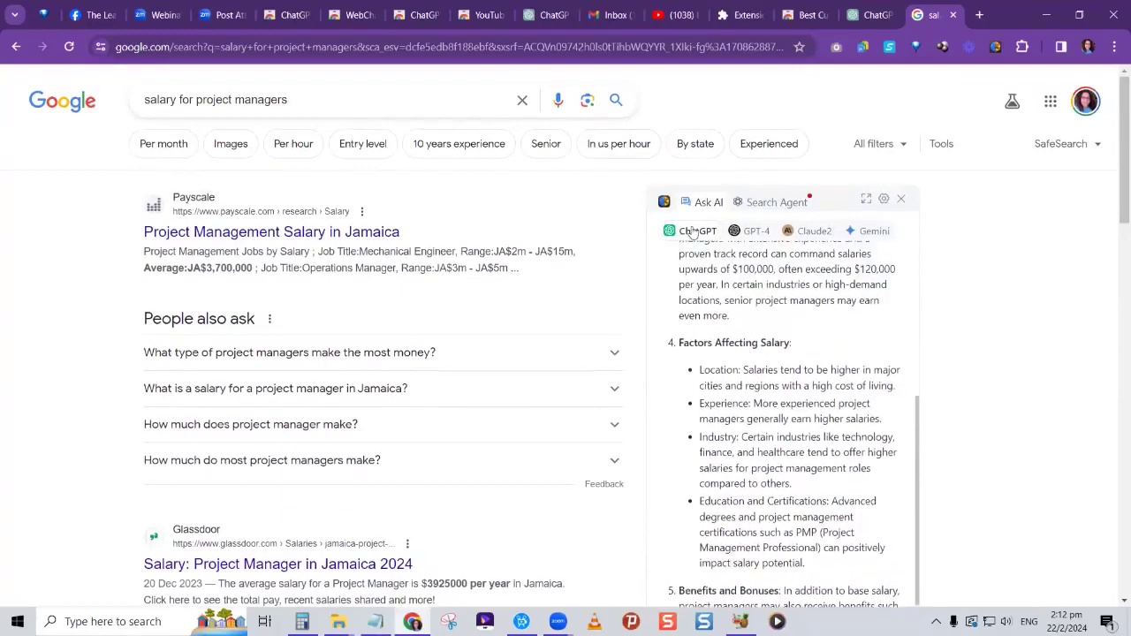
pyautogui.scroll(6, 782, 291)
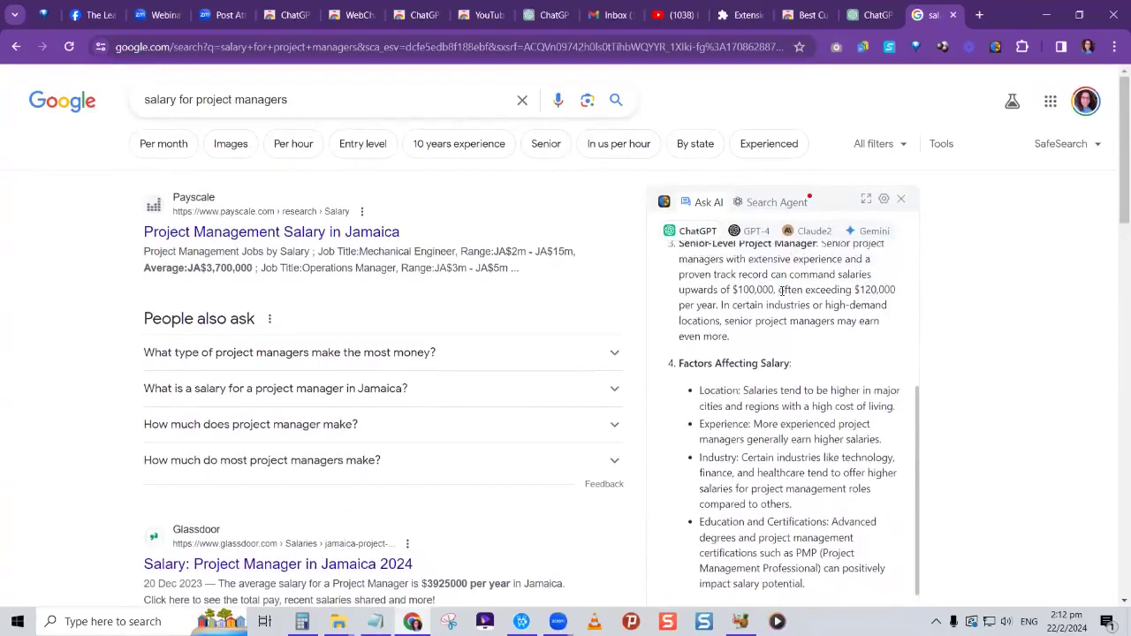
pyautogui.click(902, 203)
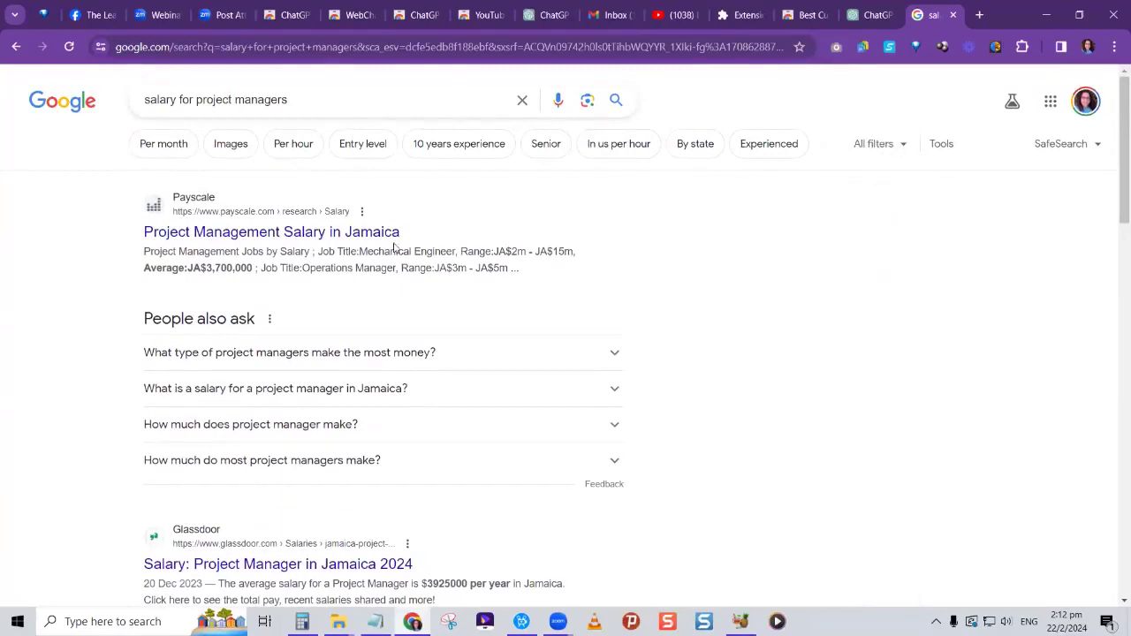
# Step: Browse the project manager salary results without the ChatGPT response alongside them
pyautogui.scroll(-4, 392, 275)
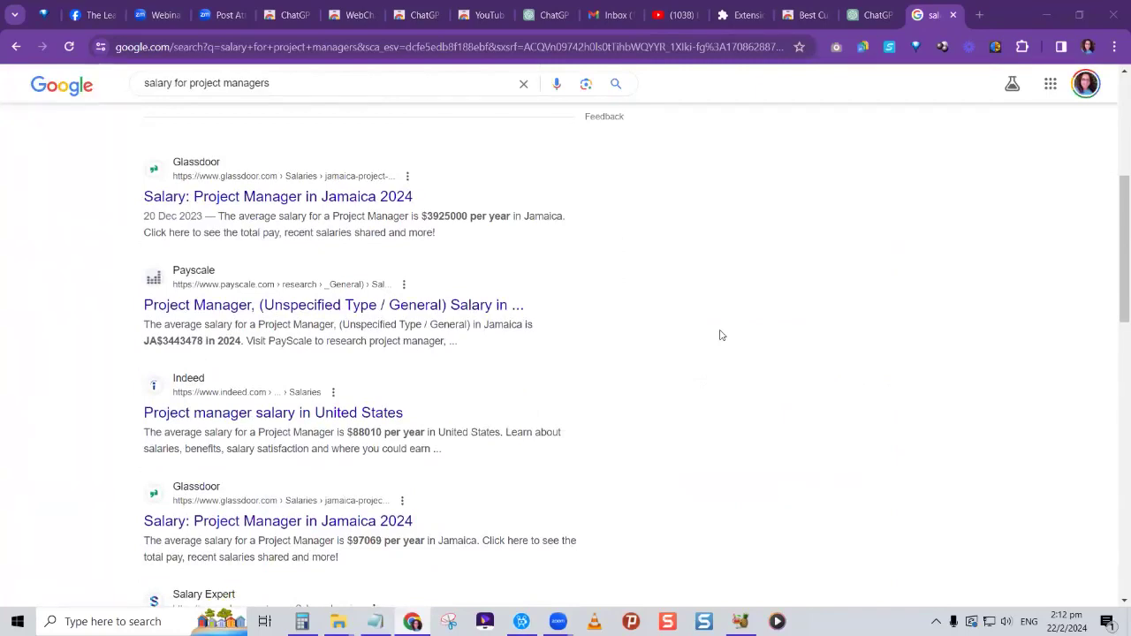
pyautogui.scroll(-2, 509, 344)
pyautogui.scroll(-5, 510, 344)
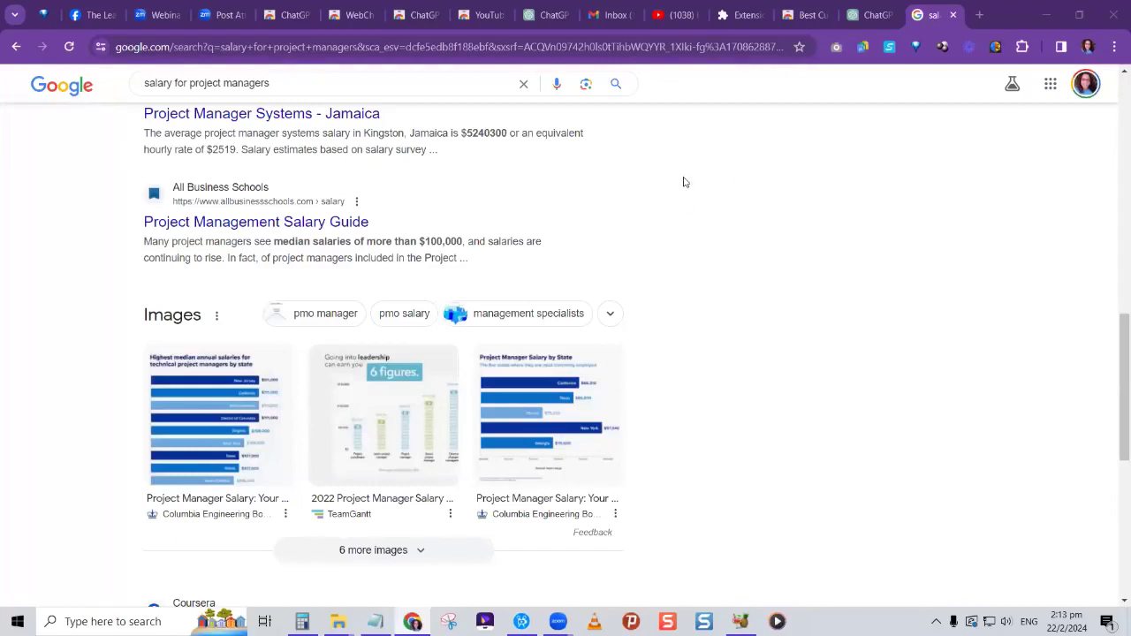
pyautogui.scroll(8, 698, 186)
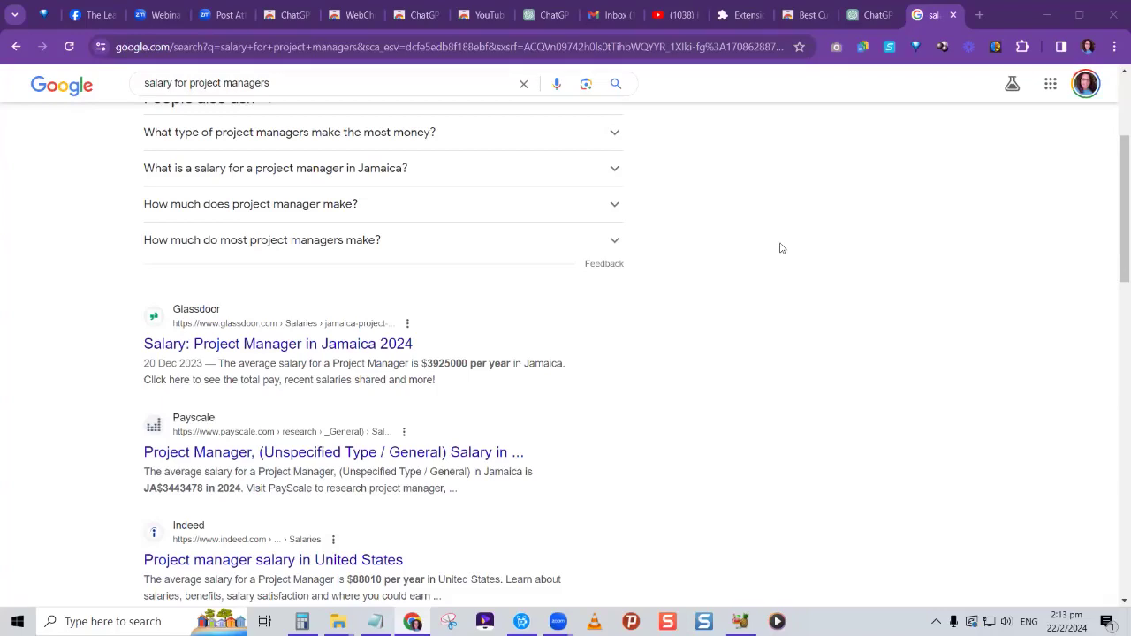
# Step: Replace the Google query with "public domain art" and run the search
pyautogui.moveTo(298, 82); pyautogui.dragTo(146, 84)
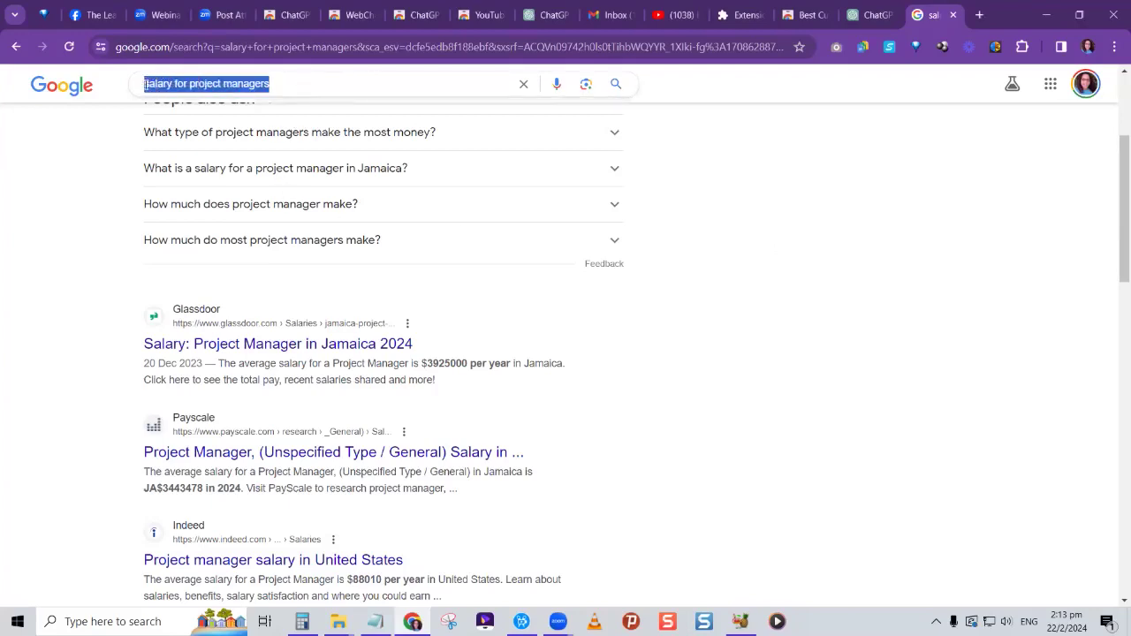
pyautogui.write('public domain art')
pyautogui.press('Return')
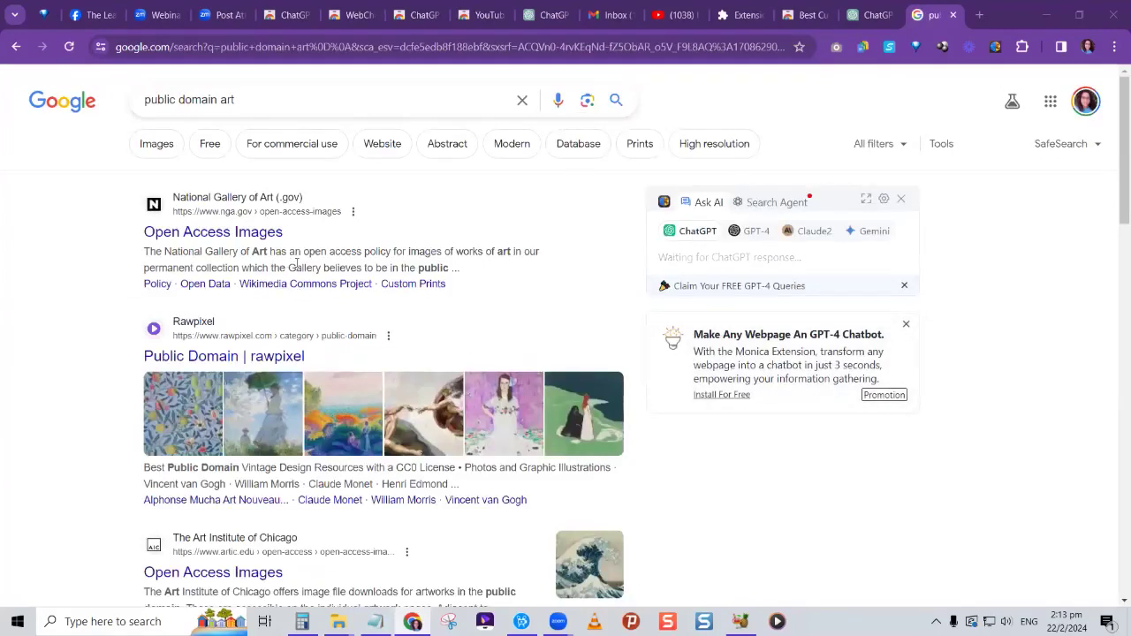
# Step: Compare the web results for public domain art with the ChatGPT response shown beside them
pyautogui.scroll(-3, 227, 343)
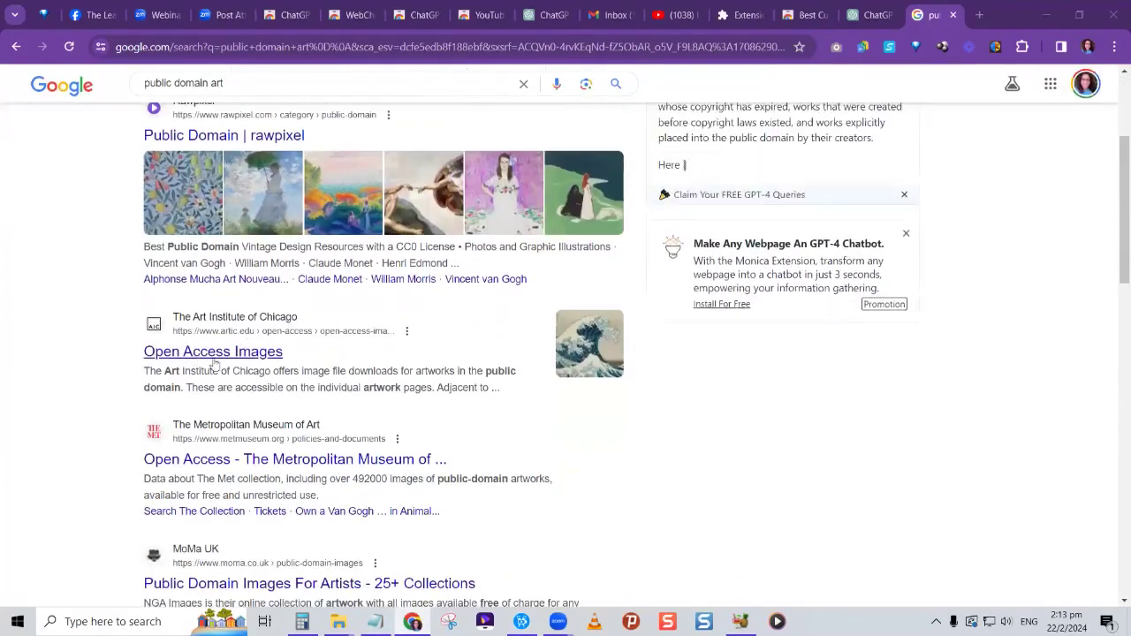
pyautogui.scroll(-1, 227, 349)
pyautogui.scroll(-1, 229, 449)
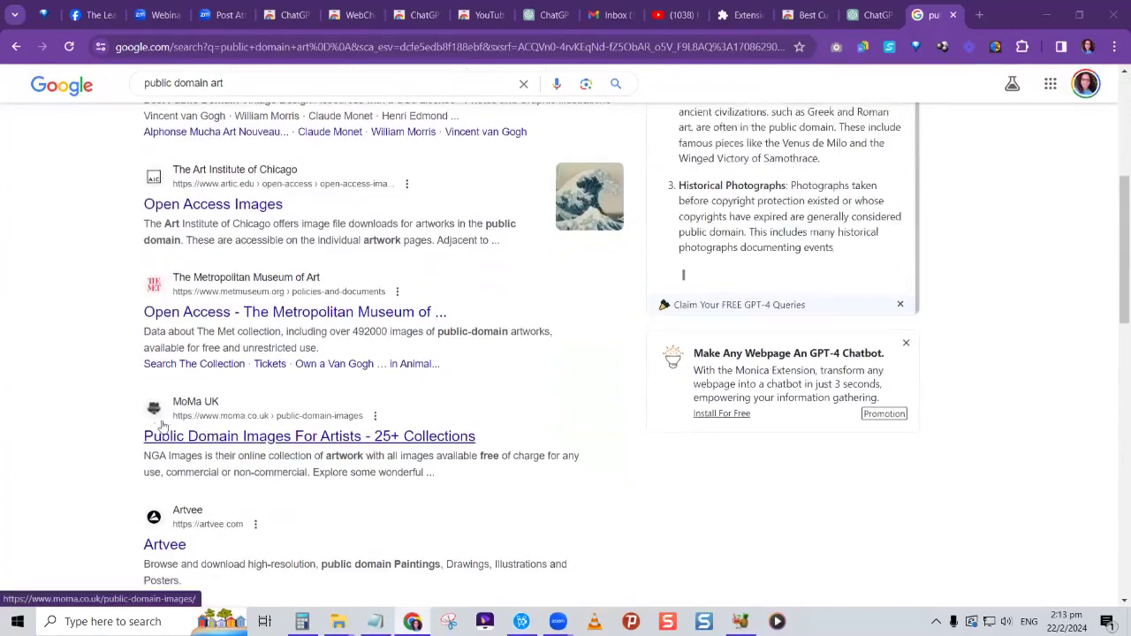
pyautogui.scroll(-1, 229, 449)
pyautogui.scroll(3, 667, 409)
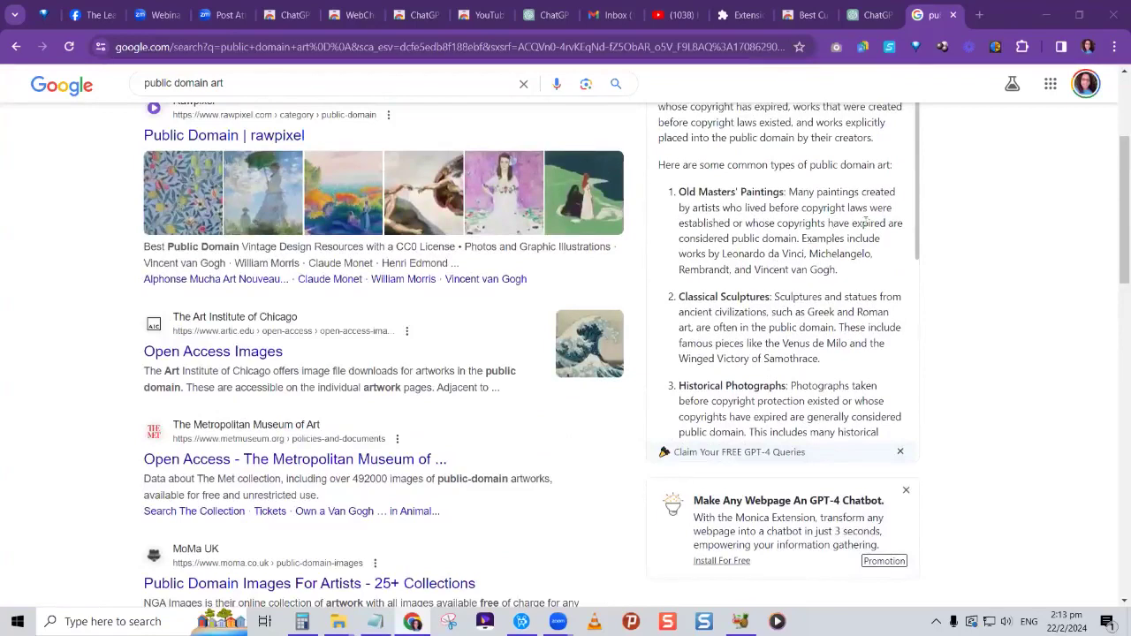
pyautogui.scroll(3, 775, 266)
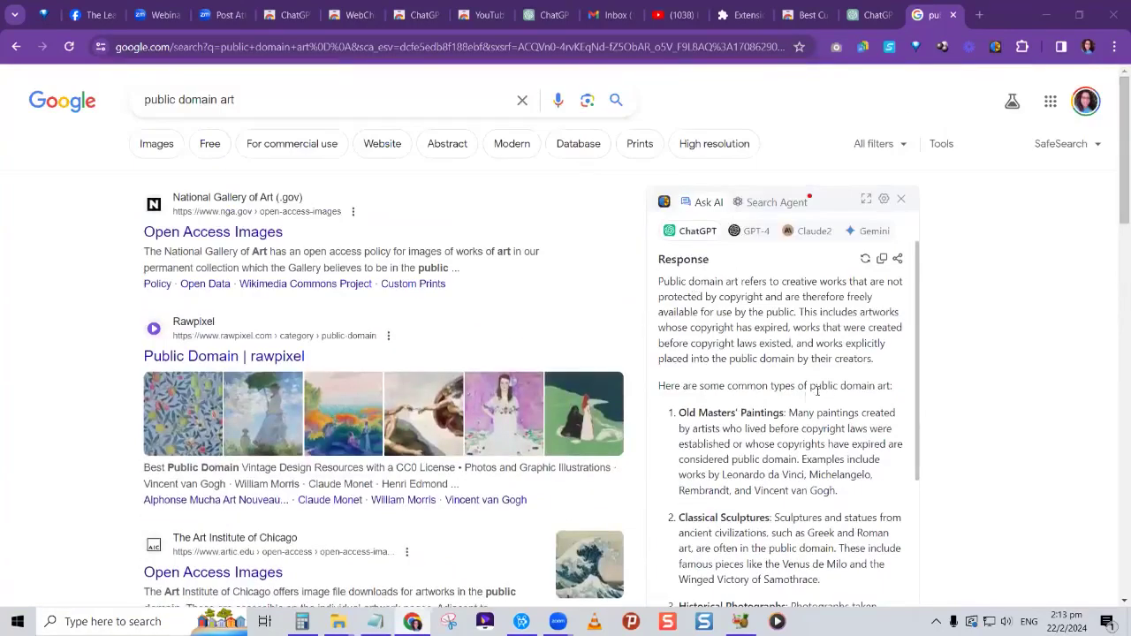
pyautogui.scroll(-1, 887, 389)
pyautogui.scroll(-3, 887, 448)
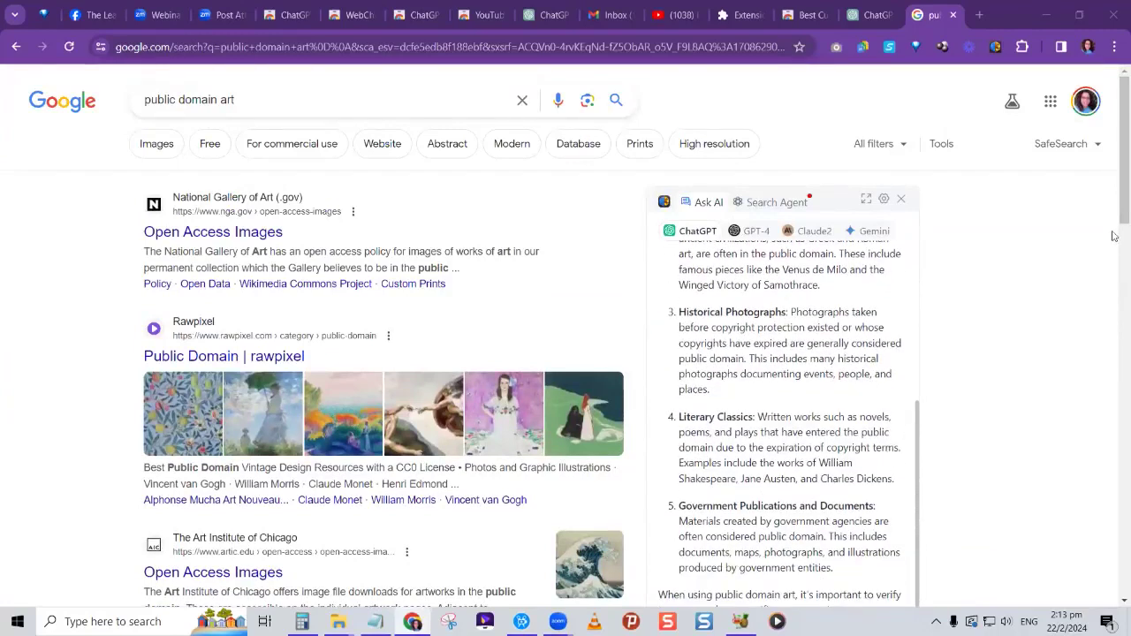
# Step: Go to the end of the ChatGPT response on public domain art and dismiss the free GPT-4 queries banner
pyautogui.moveTo(1114, 216); pyautogui.dragTo(1114, 256)
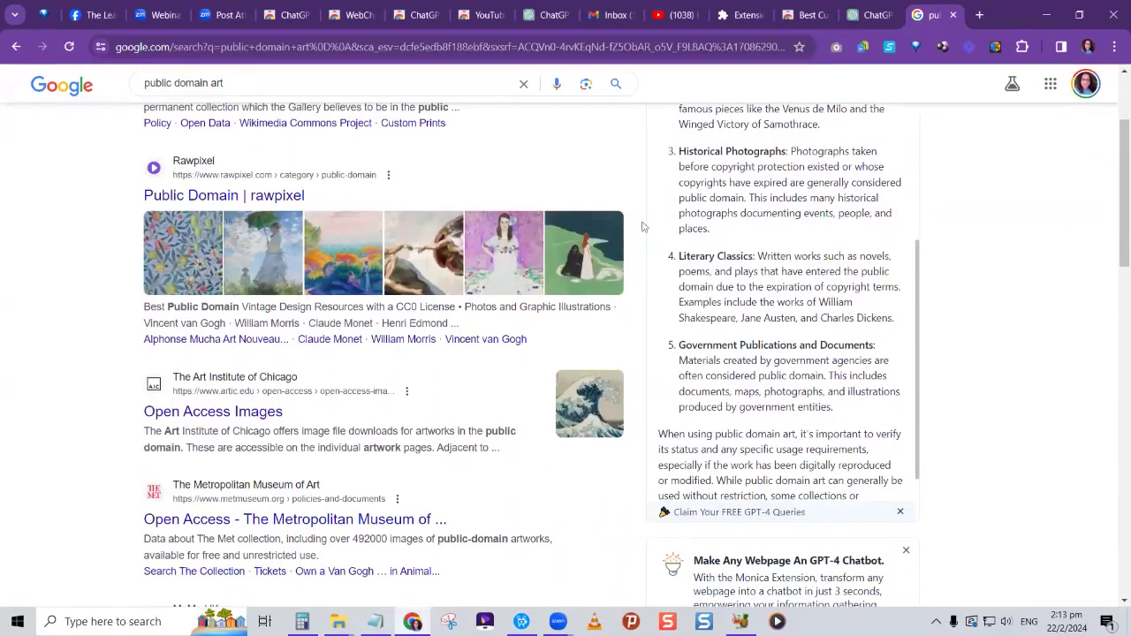
pyautogui.scroll(-2, 784, 254)
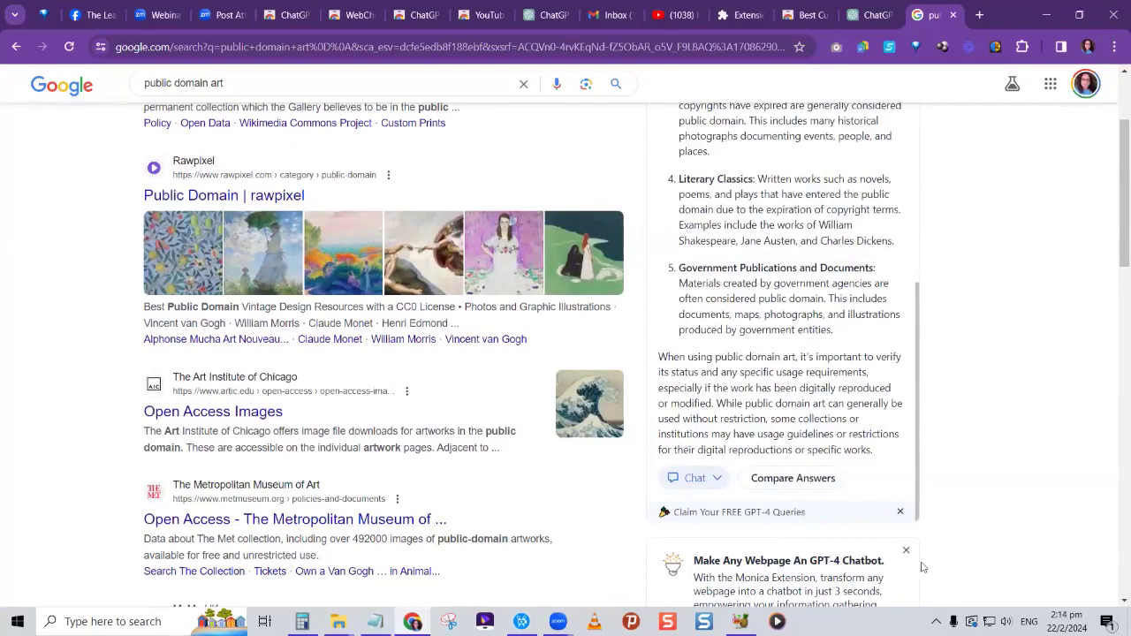
pyautogui.click(900, 512)
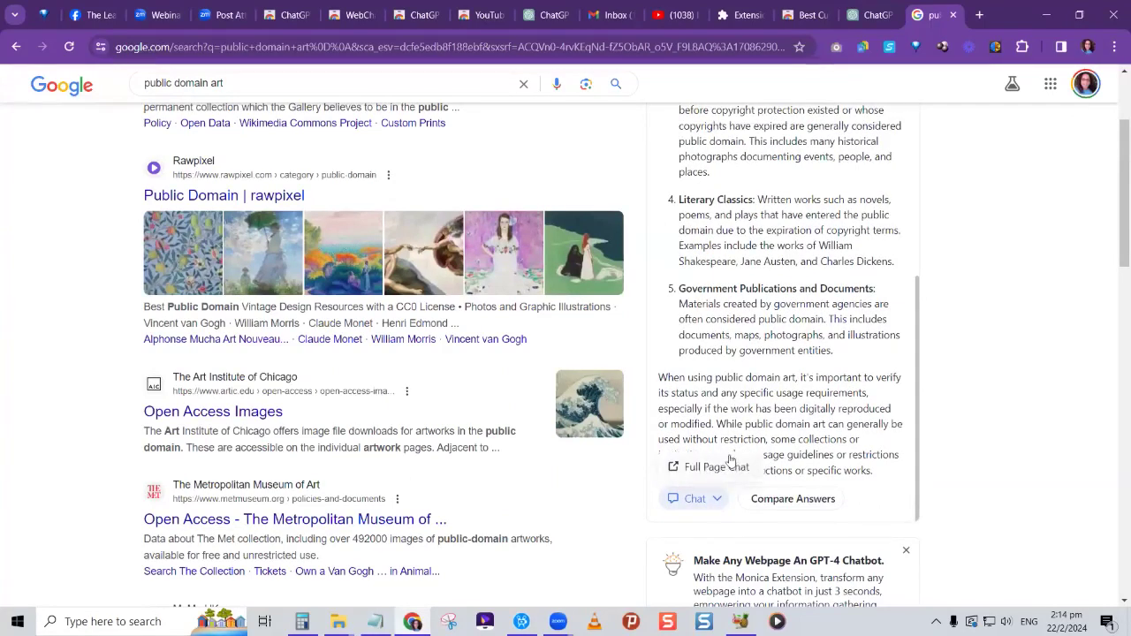
# Step: Check the GPT-4 option for the public domain art query, return to the ChatGPT response and read through its list
pyautogui.scroll(4, 842, 402)
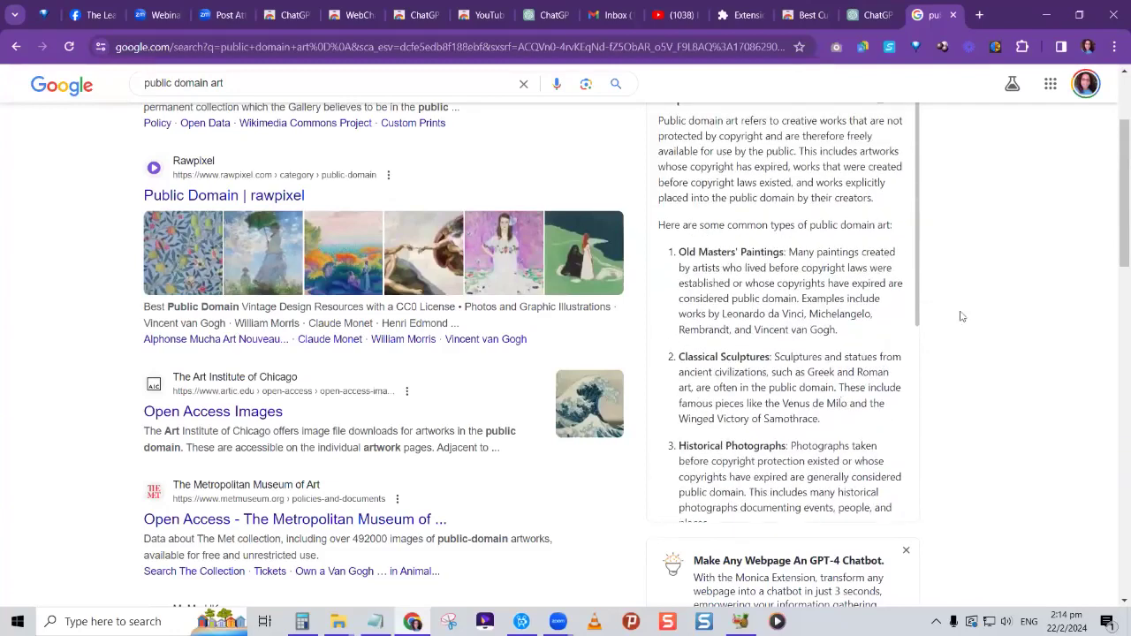
pyautogui.scroll(3, 963, 318)
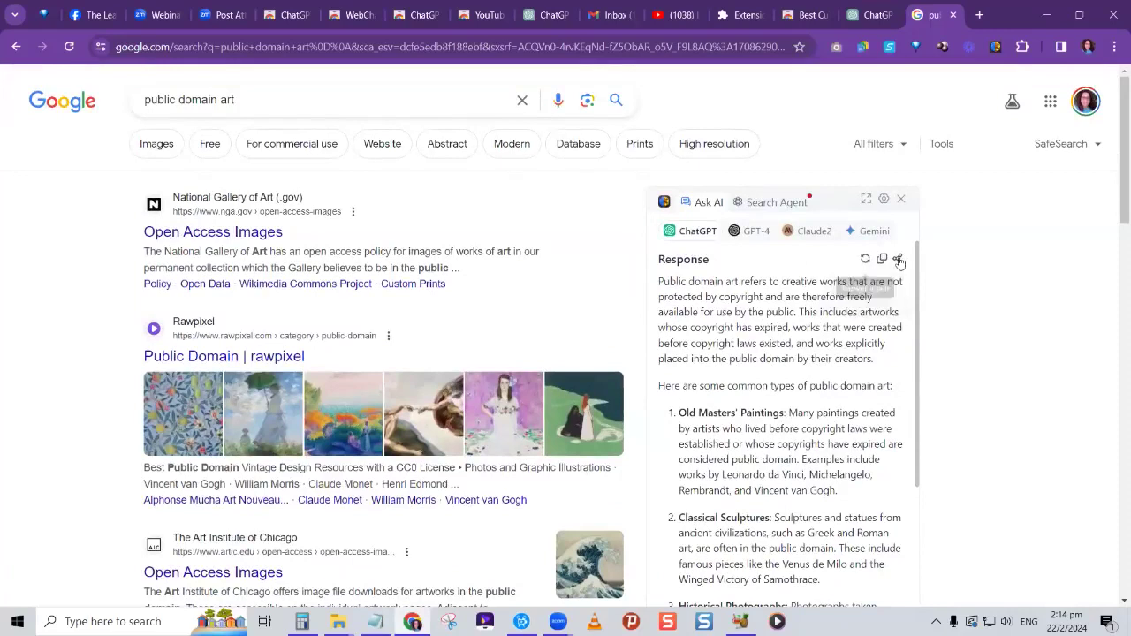
pyautogui.click(756, 233)
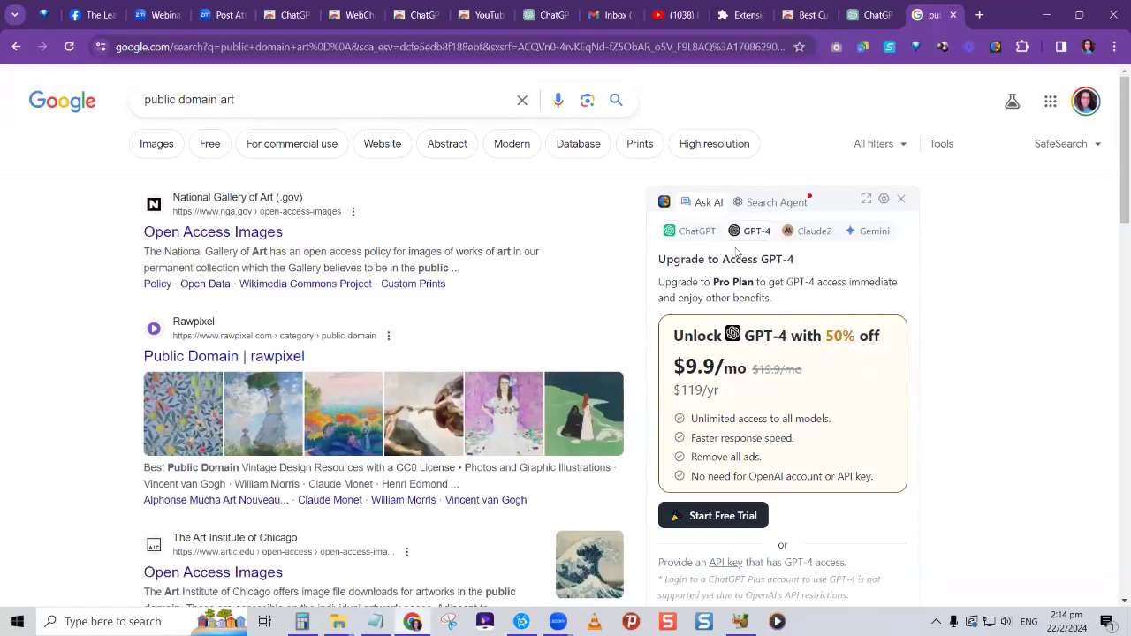
pyautogui.click(691, 230)
pyautogui.scroll(-2, 898, 363)
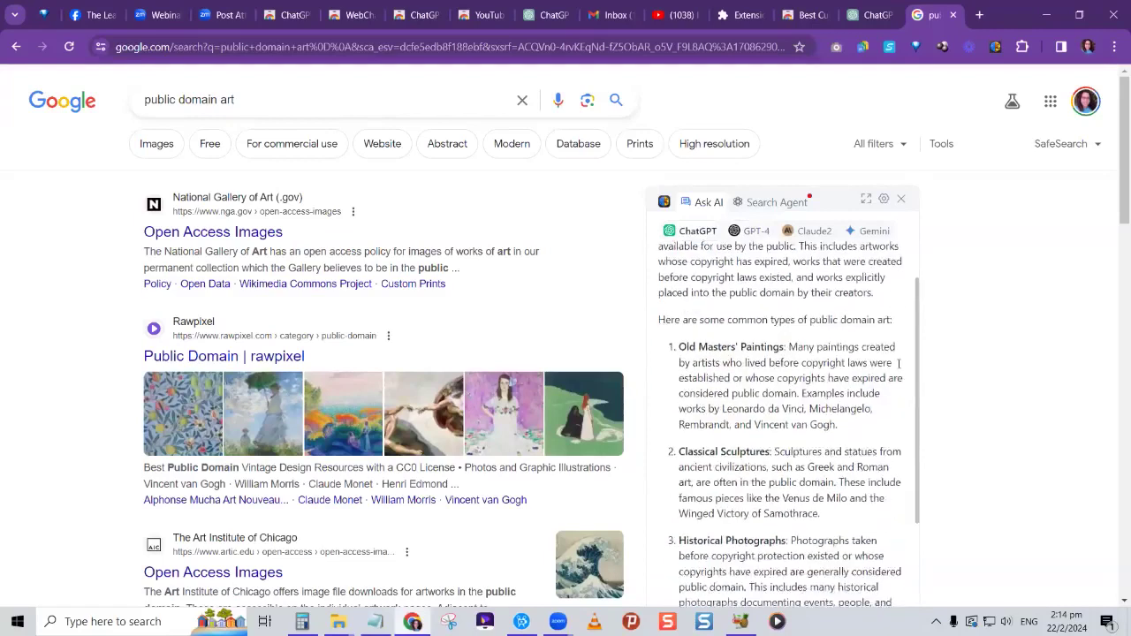
pyautogui.scroll(-1, 898, 363)
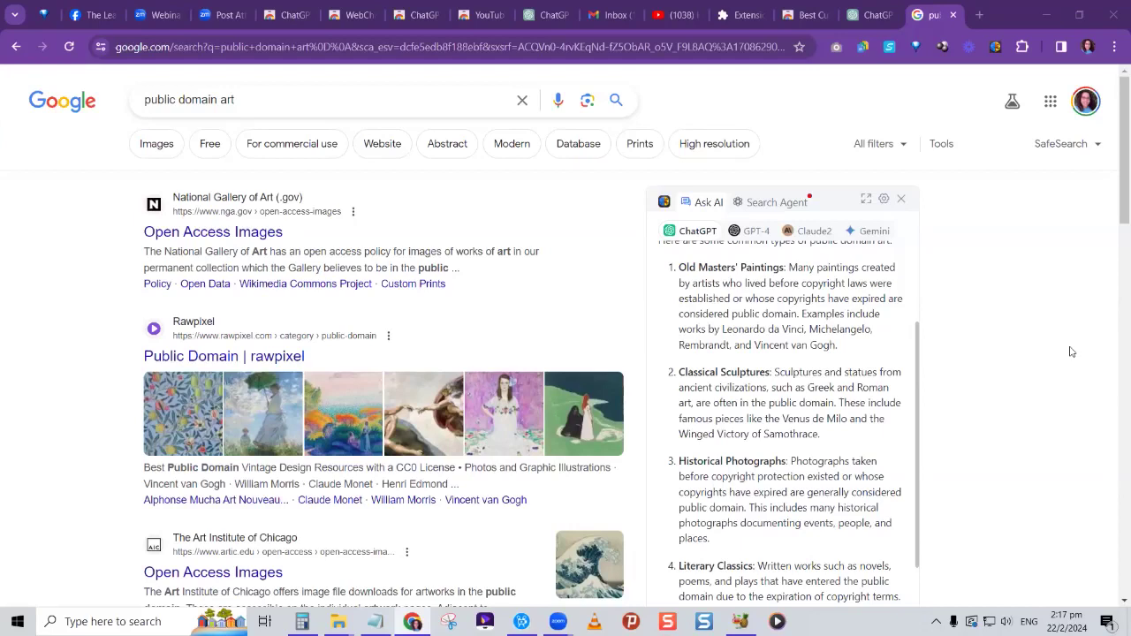
# Step: Go to the WebChatGPT extension page in the Chrome Web Store and read its preview images and overview
pyautogui.click(359, 17)
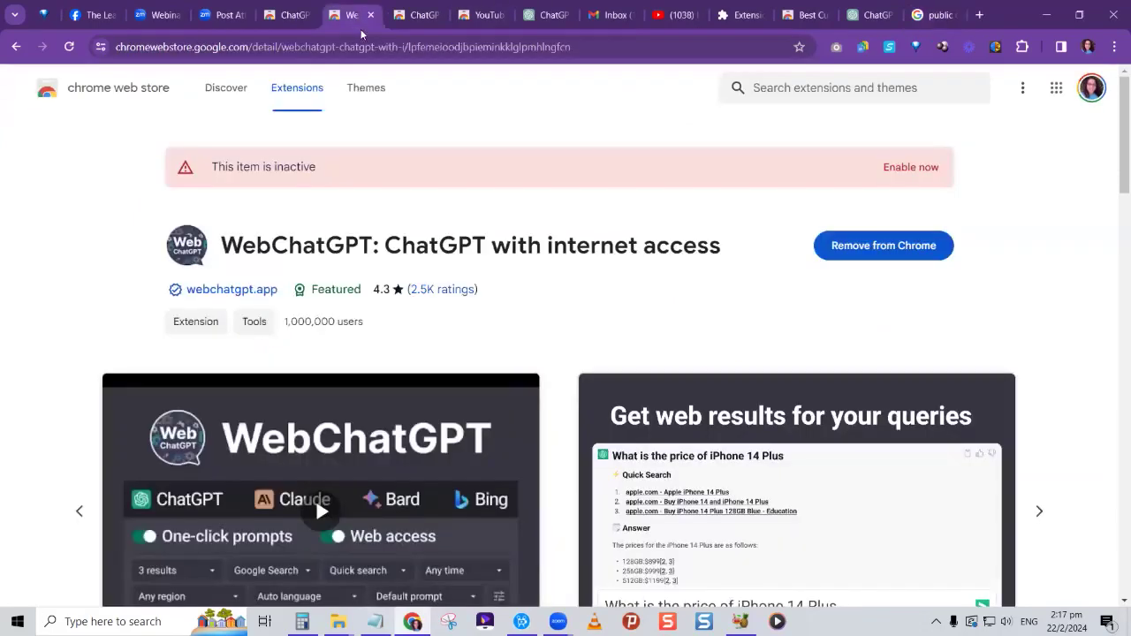
pyautogui.click(366, 46)
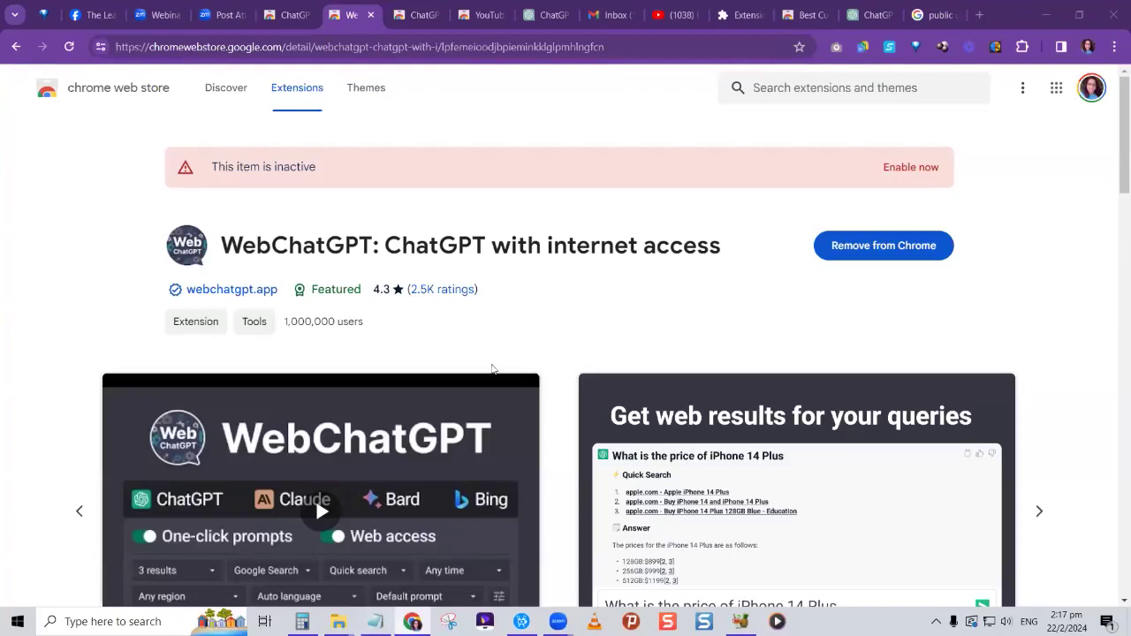
pyautogui.scroll(-1, 757, 301)
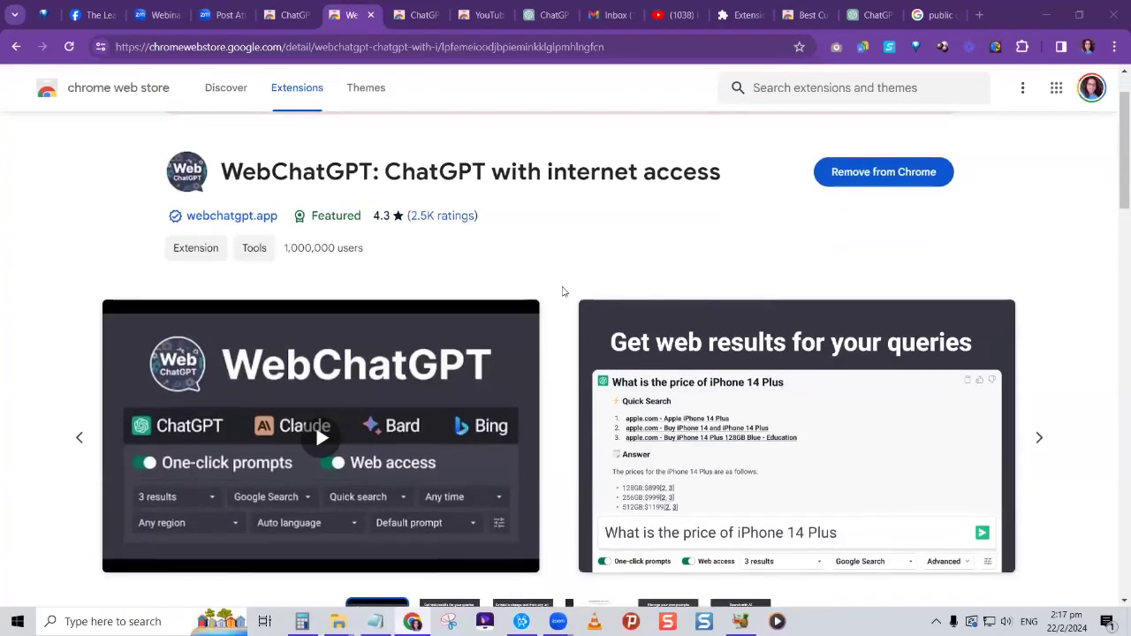
pyautogui.scroll(-1, 565, 291)
pyautogui.scroll(2, 288, 221)
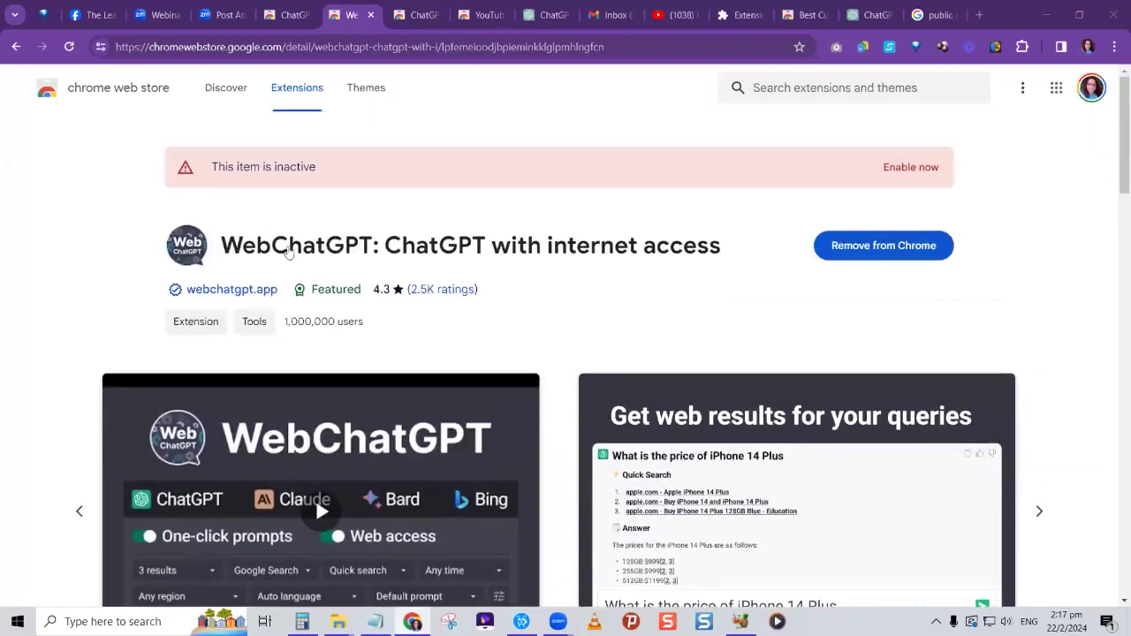
pyautogui.scroll(-3, 531, 327)
pyautogui.scroll(-5, 575, 349)
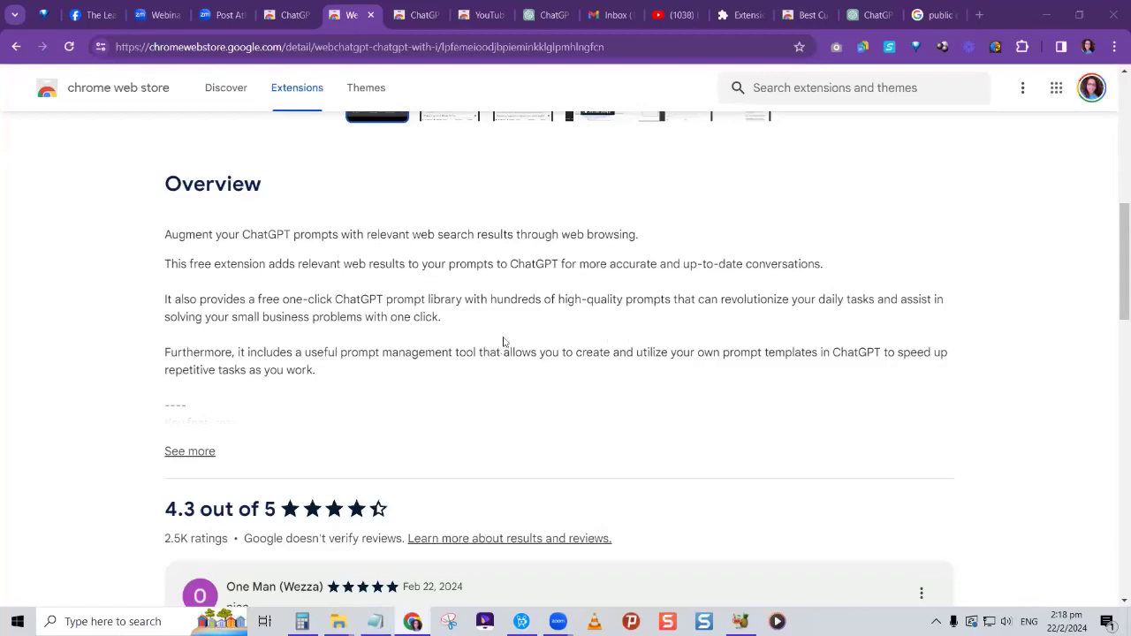
pyautogui.scroll(-1, 287, 359)
pyautogui.scroll(1, 222, 336)
pyautogui.scroll(1, 518, 230)
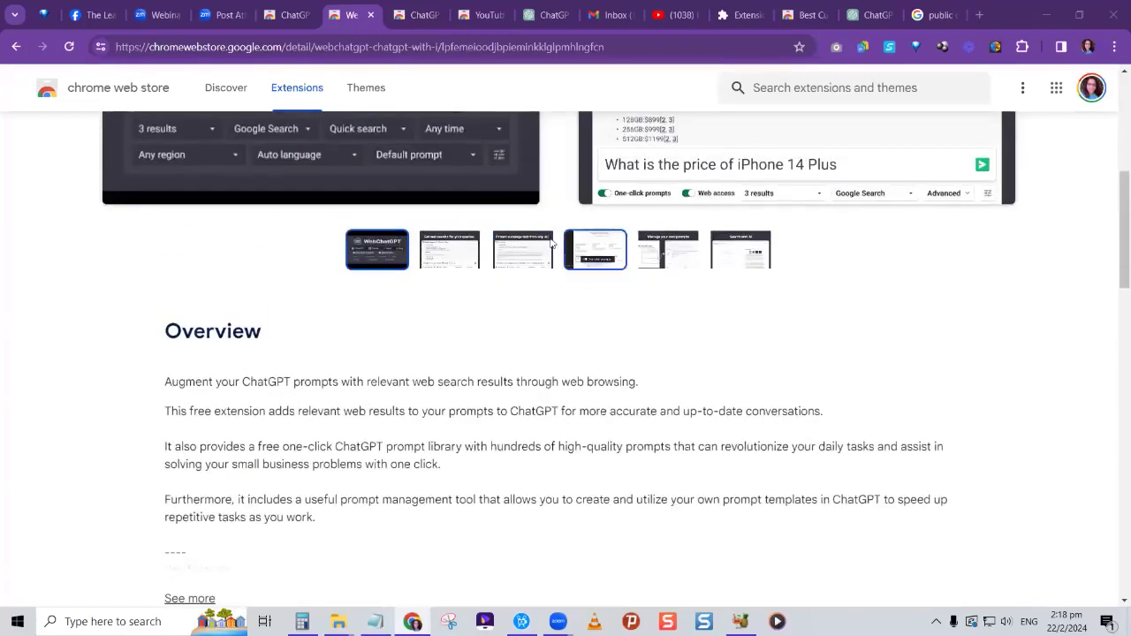
# Step: Look through WebChatGPT's user reviews and details, then return to the beginning of its store page
pyautogui.scroll(-2, 434, 377)
pyautogui.scroll(-3, 433, 385)
pyautogui.scroll(5, 424, 389)
pyautogui.scroll(-5, 431, 399)
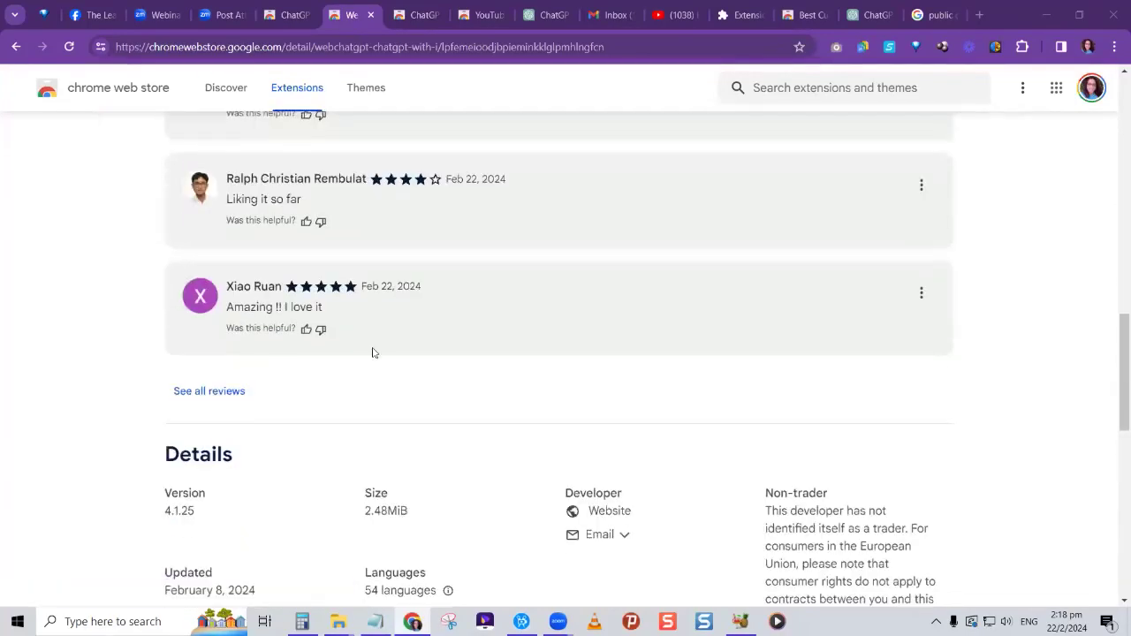
pyautogui.scroll(2, 367, 337)
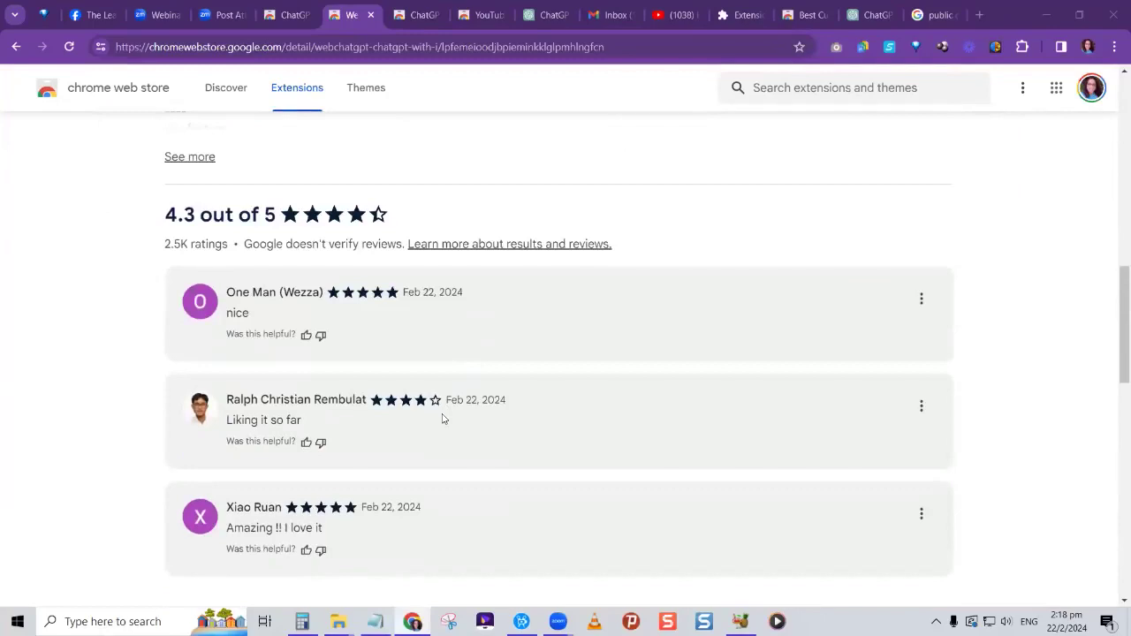
pyautogui.scroll(-2, 444, 429)
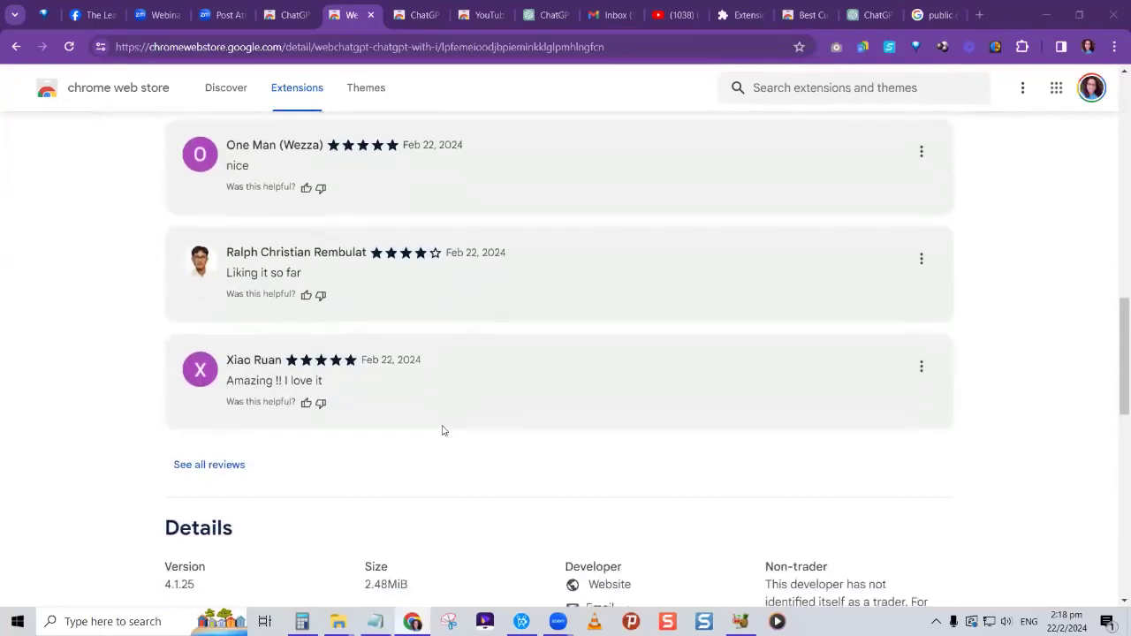
pyautogui.scroll(15, 443, 430)
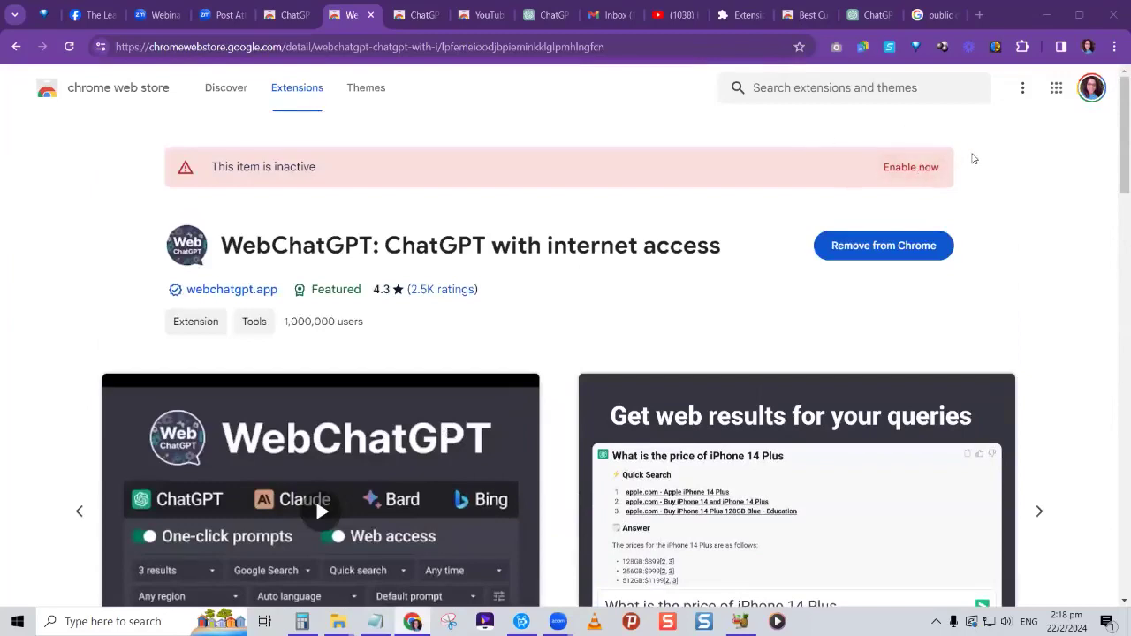
# Step: Switch to the new ChatGPT chat, set its model to GPT-3.5 and reload the page
pyautogui.click(872, 17)
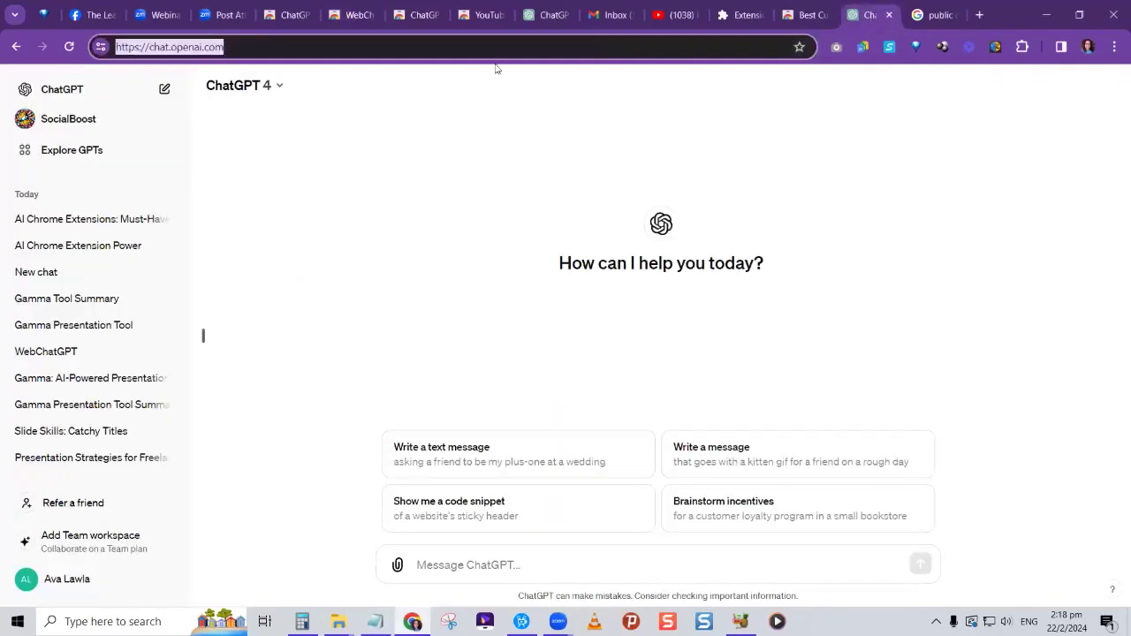
pyautogui.click(262, 86)
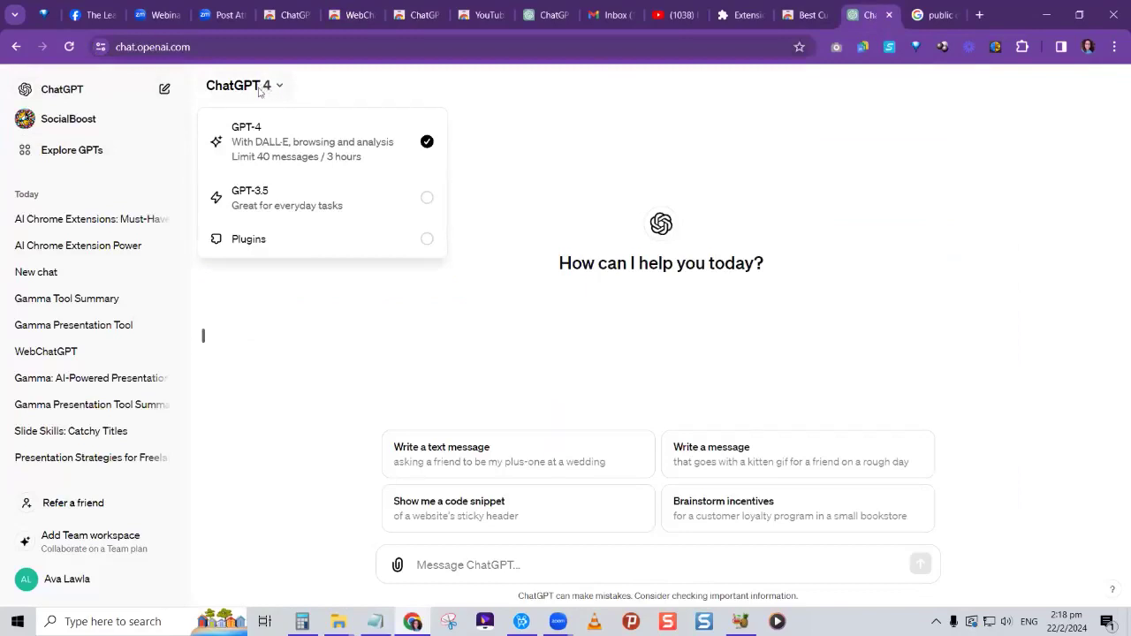
pyautogui.click(301, 203)
pyautogui.click(72, 48)
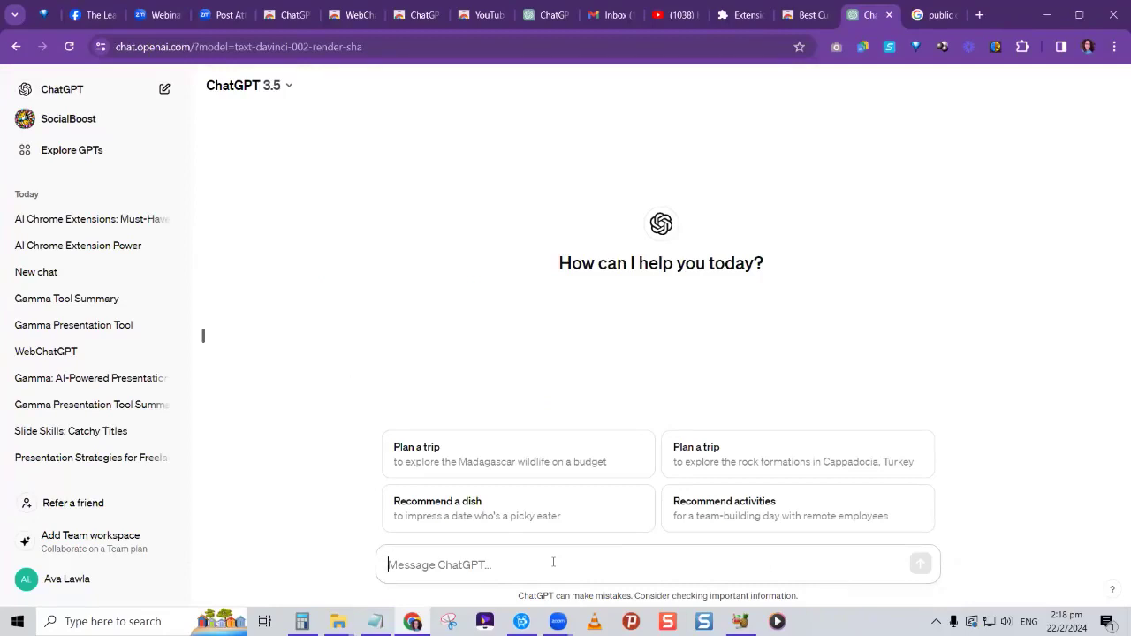
# Step: Ask ChatGPT 3.5 "Tell me about Gamma" and view the answer from its beginning
pyautogui.write('Tell me a')
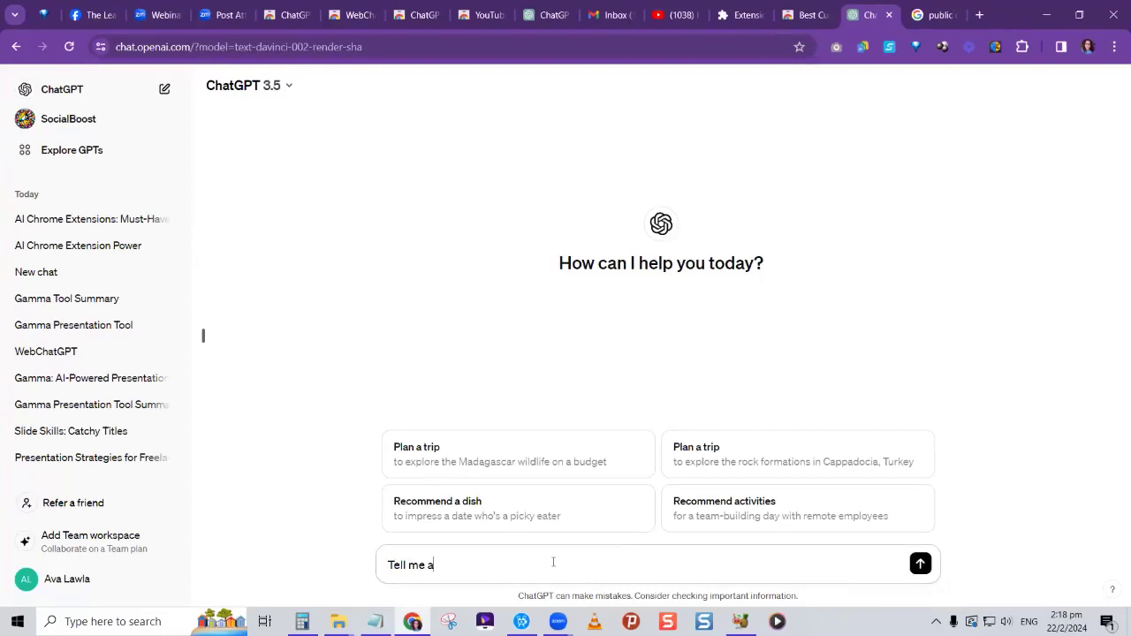
pyautogui.write('bout Gamma')
pyautogui.press('Return')
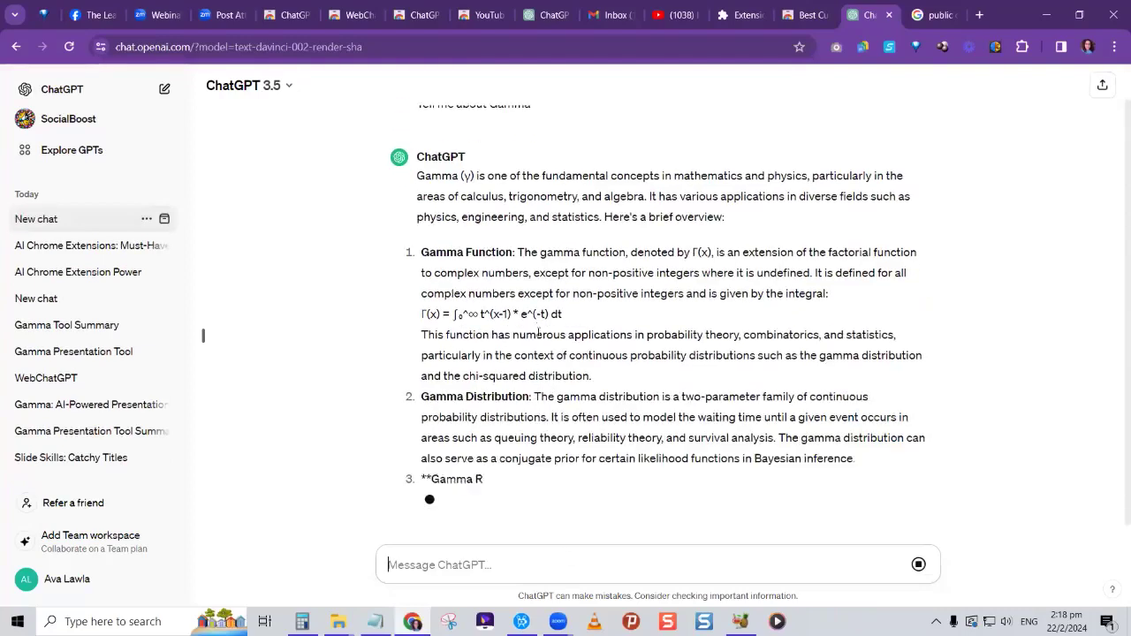
pyautogui.scroll(1, 548, 306)
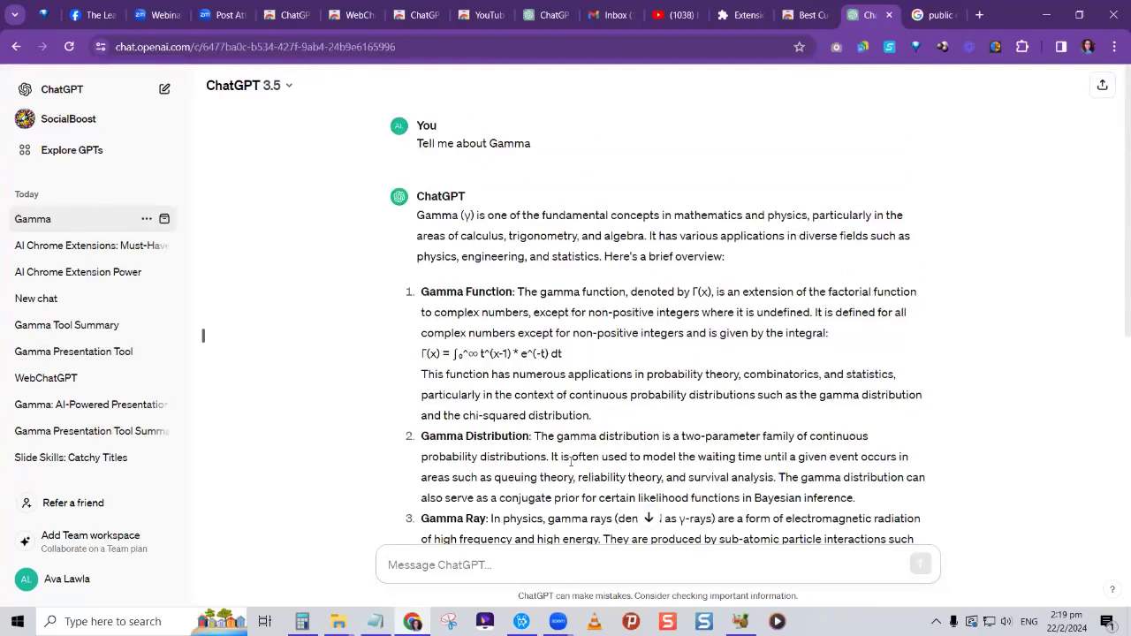
# Step: Start a new chat and submit the prompt "Tell me about Gamma presentation tool"
pyautogui.click(165, 89)
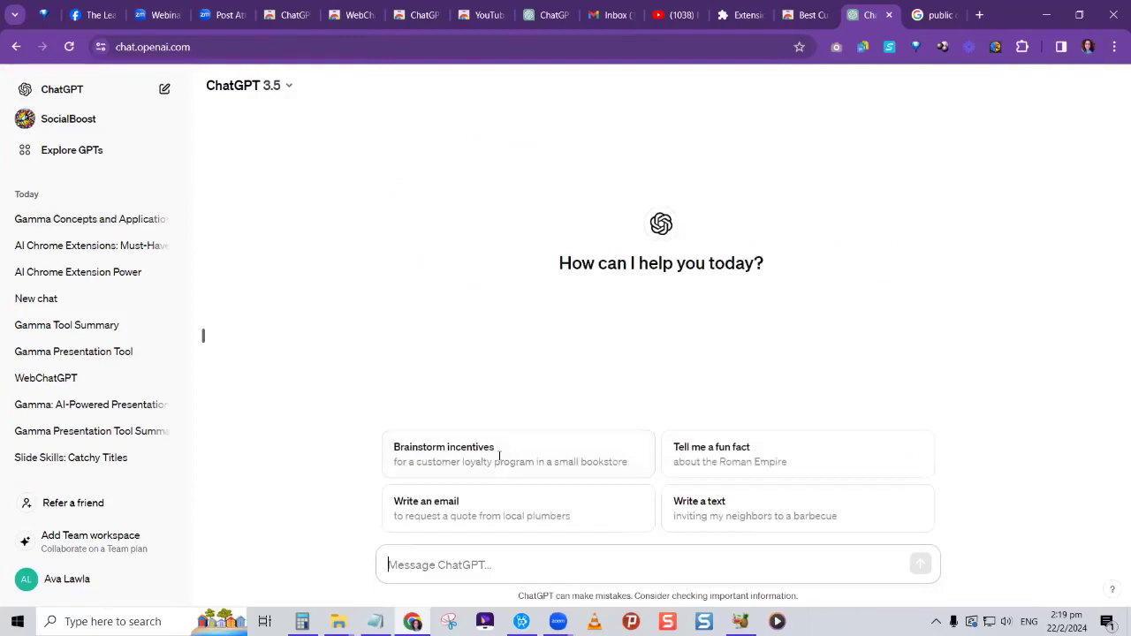
pyautogui.write('Tell me abou')
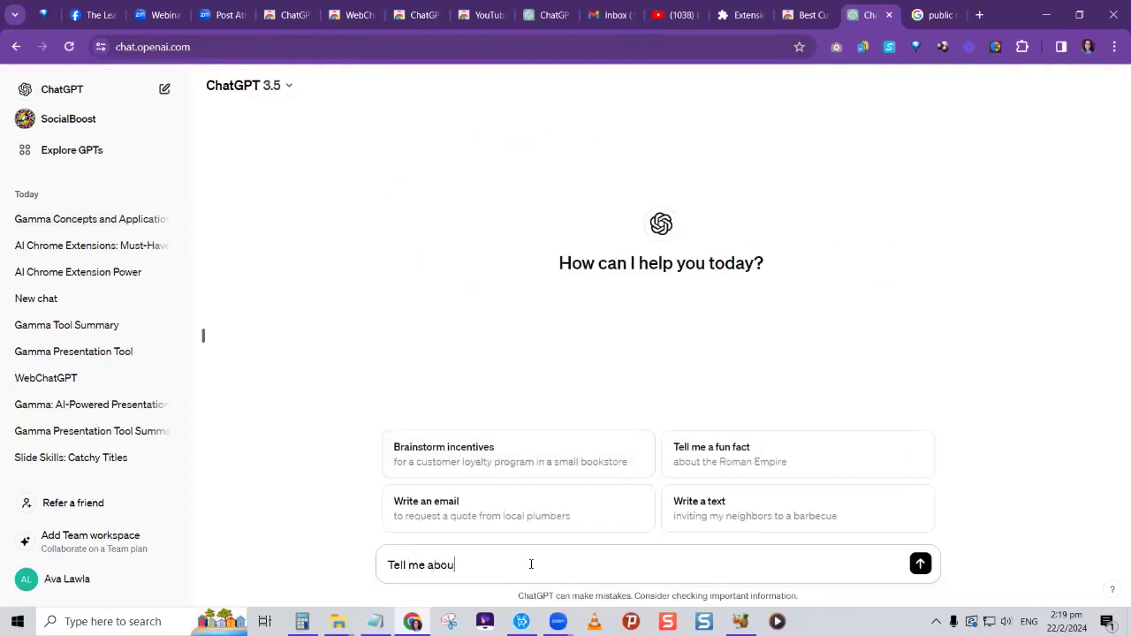
pyautogui.write('t Gamma presentation tool')
pyautogui.press('Return')
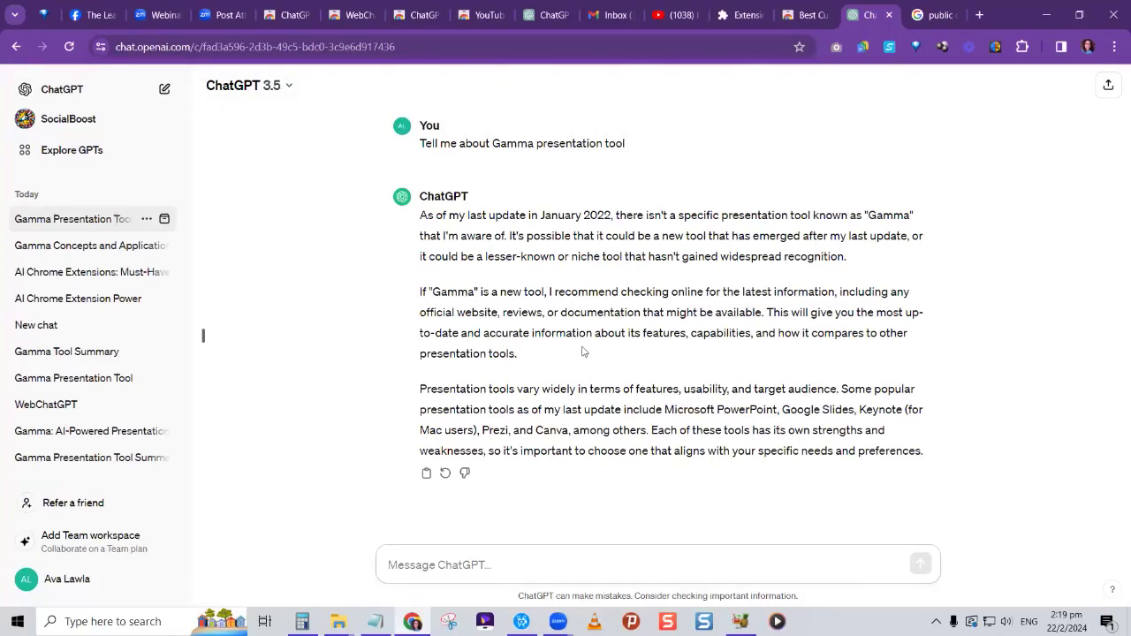
# Step: Enable the WebChatGPT extension from its store page and reload the Gamma presentation tool chat in ChatGPT
pyautogui.click(356, 17)
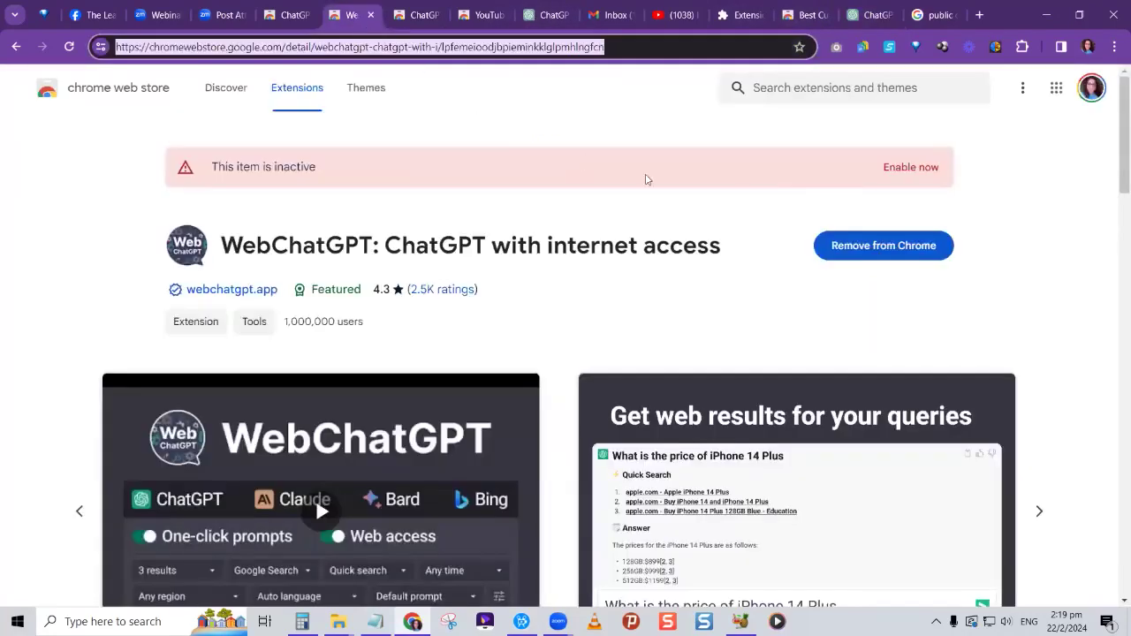
pyautogui.click(890, 168)
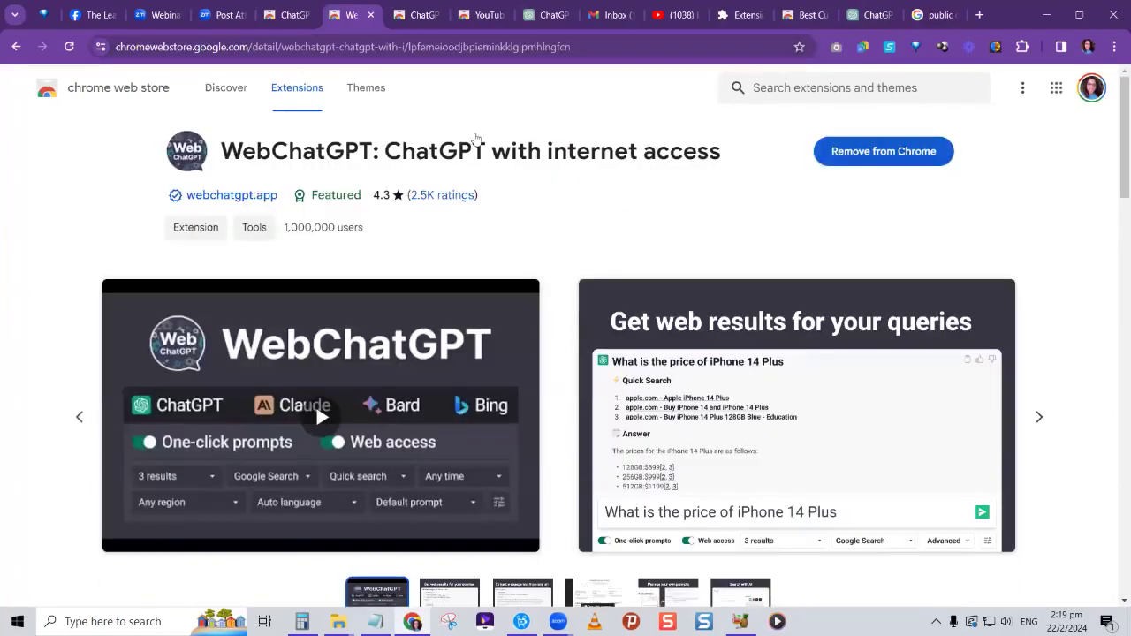
pyautogui.click(540, 18)
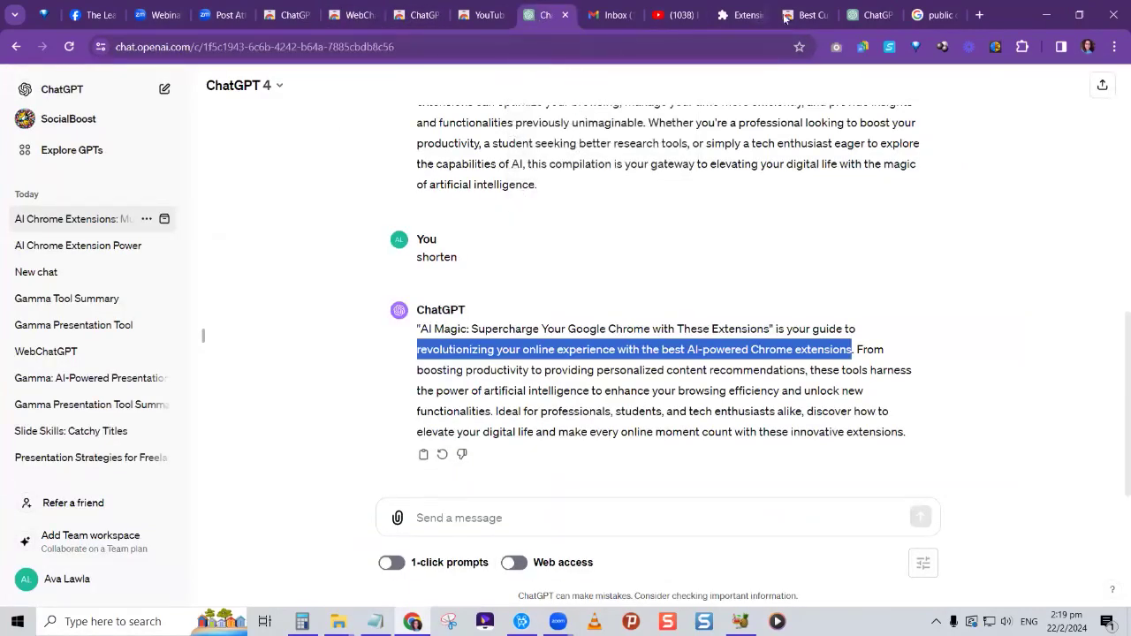
pyautogui.click(873, 18)
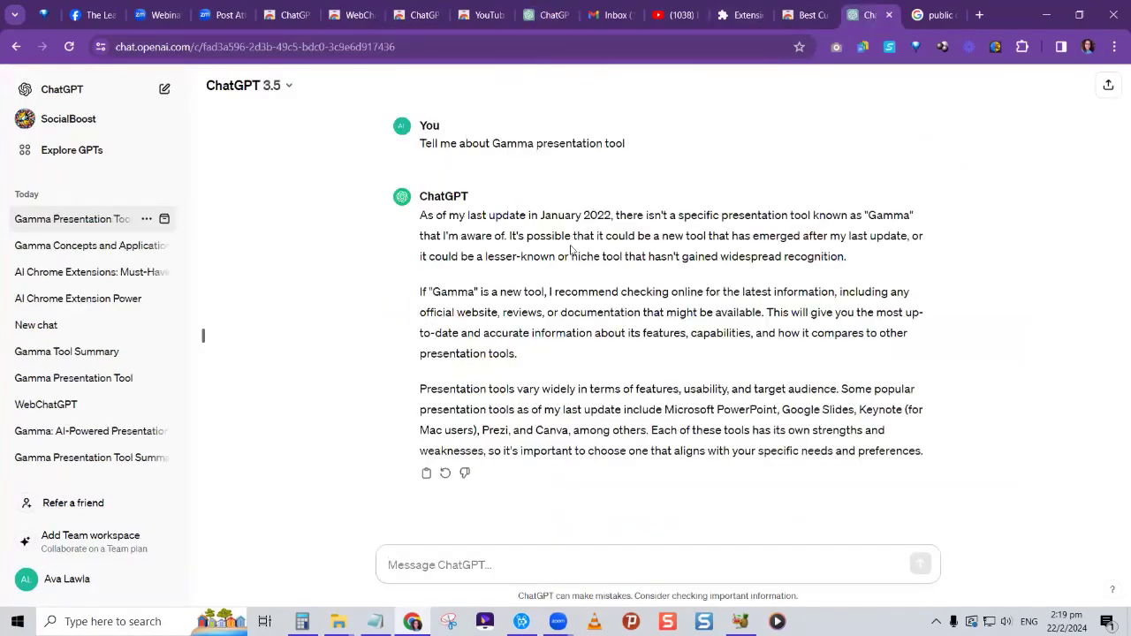
pyautogui.click(69, 46)
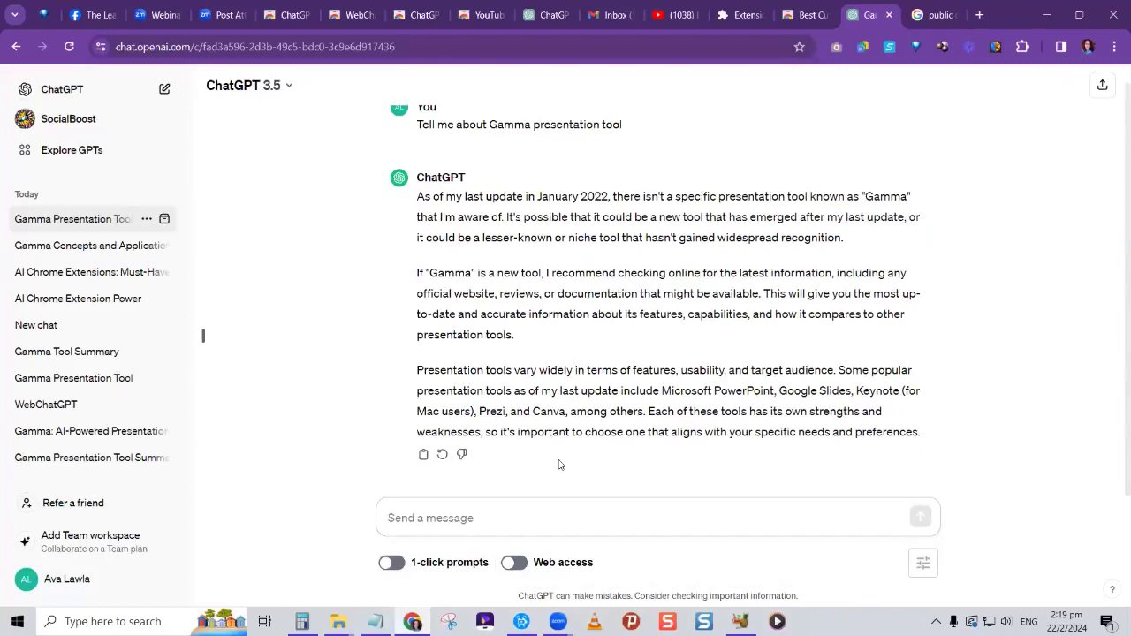
# Step: Turn on Web access and resubmit a copy of the earlier prompt "Tell me about Gamma presentation tool"
pyautogui.click(516, 566)
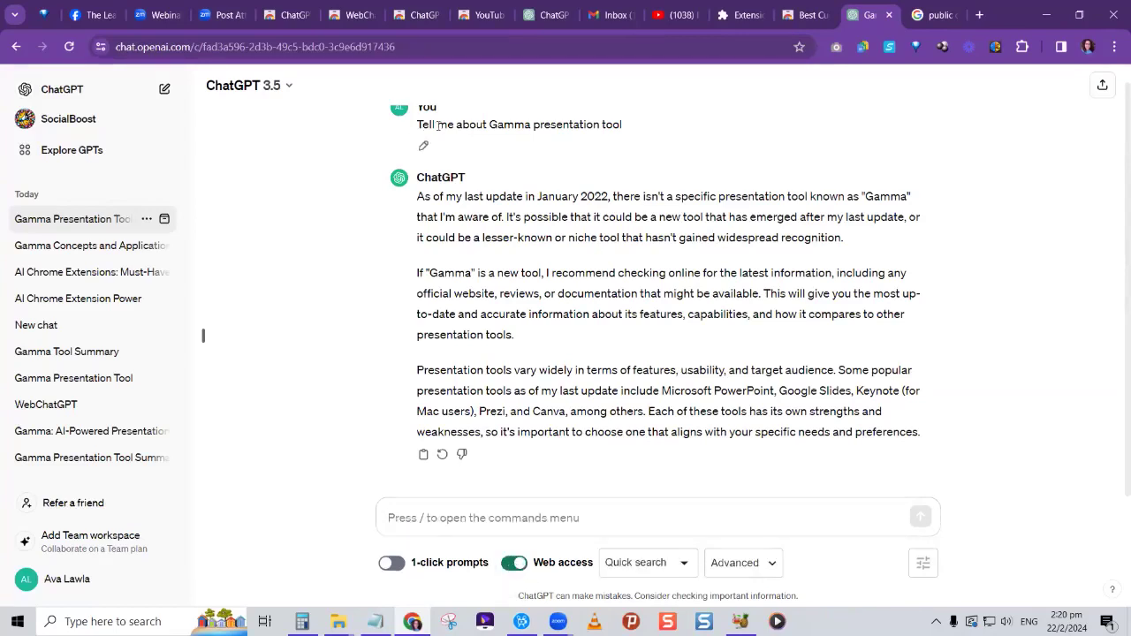
pyautogui.moveTo(416, 125); pyautogui.dragTo(666, 135)
pyautogui.hotkey('ctrl', 'c')
pyautogui.click(595, 460)
pyautogui.hotkey('ctrl', 'v')
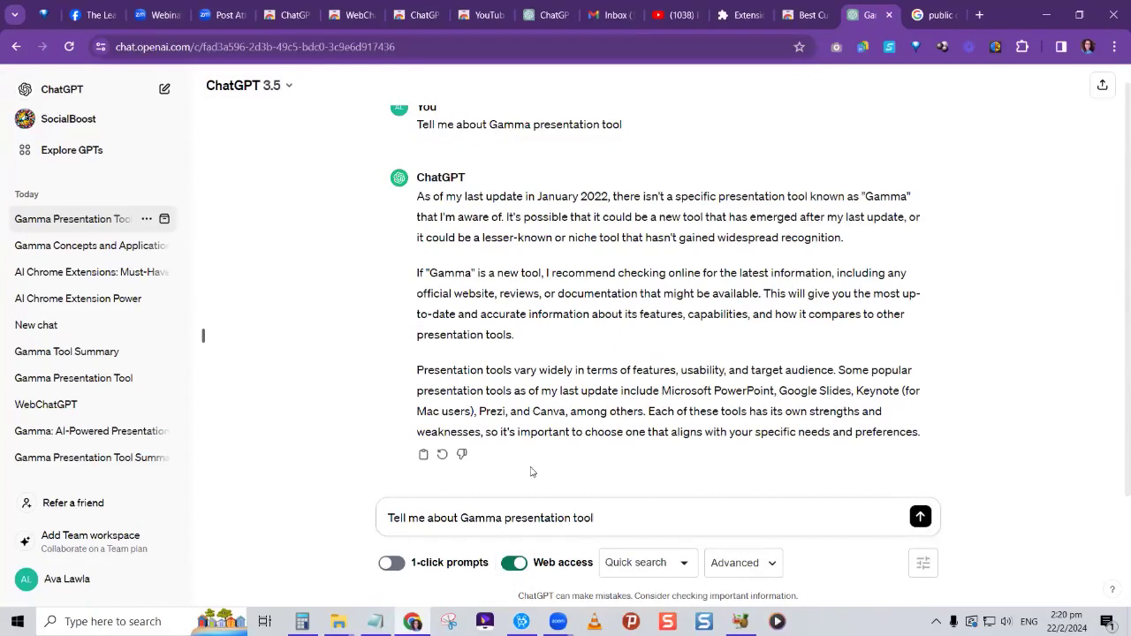
pyautogui.press('Return')
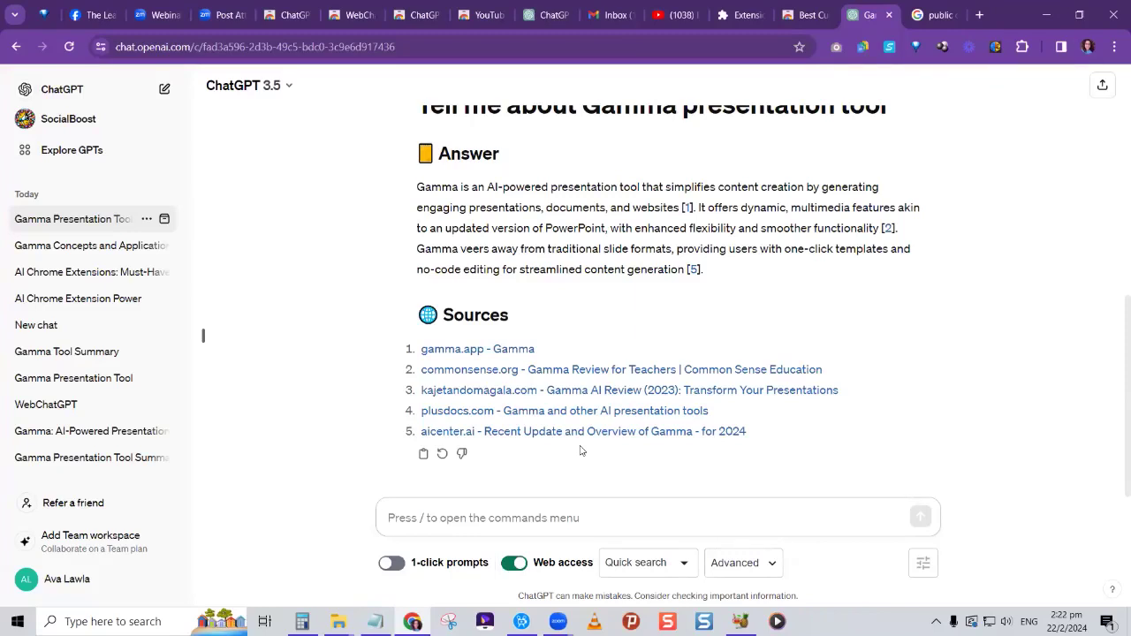
# Step: Compare the web-access answer and its sources with the earlier answer about the Gamma presentation tool
pyautogui.scroll(1, 745, 324)
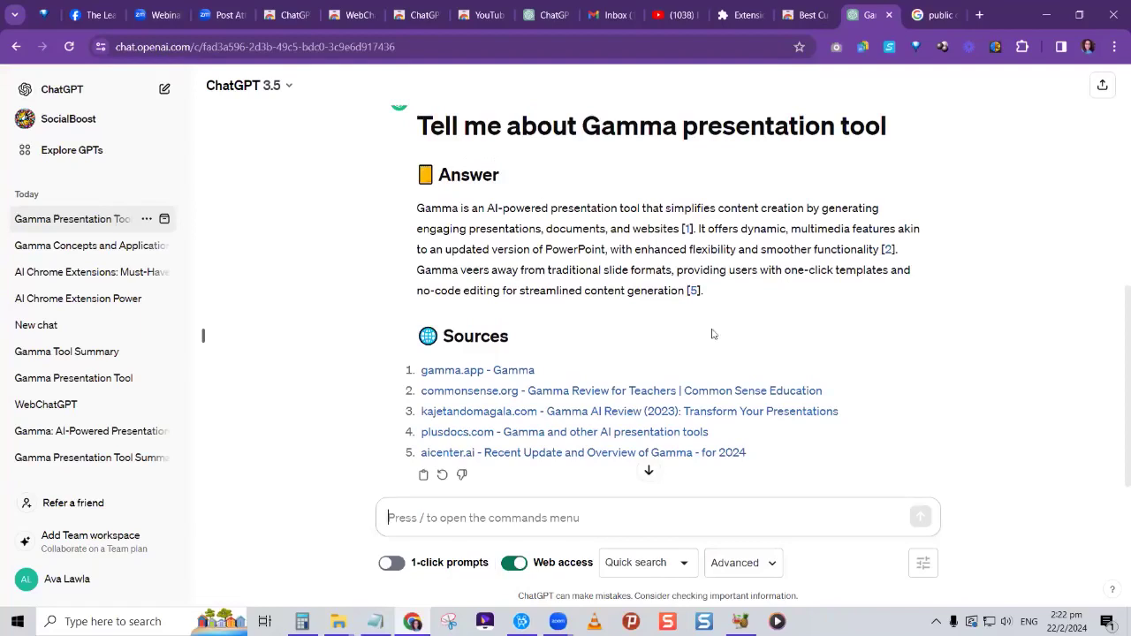
pyautogui.scroll(5, 720, 320)
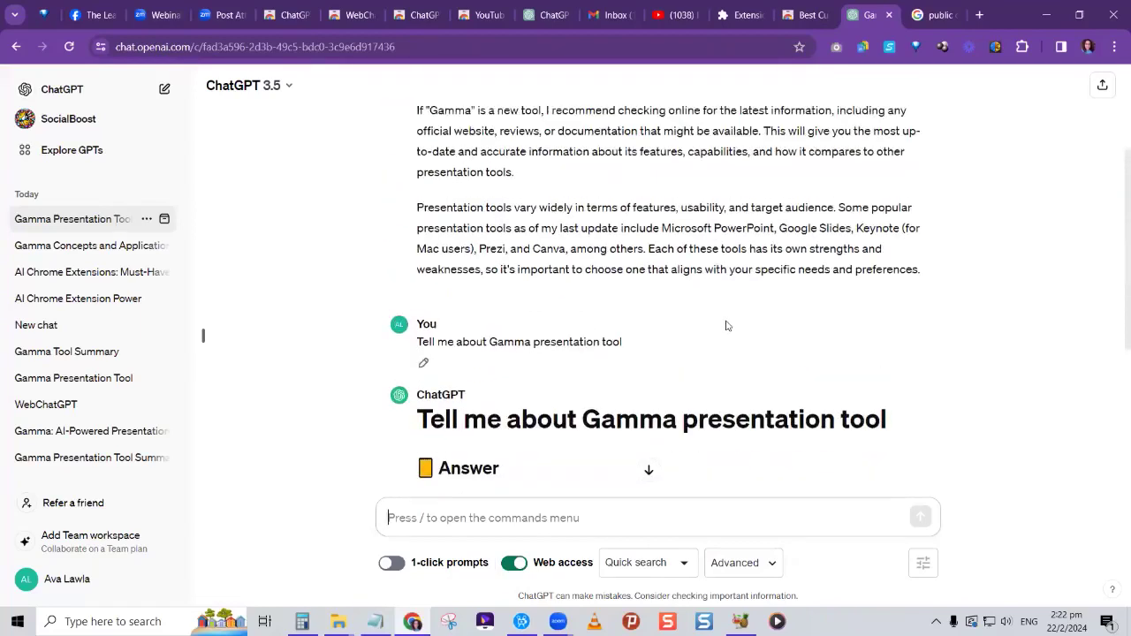
pyautogui.scroll(1, 662, 327)
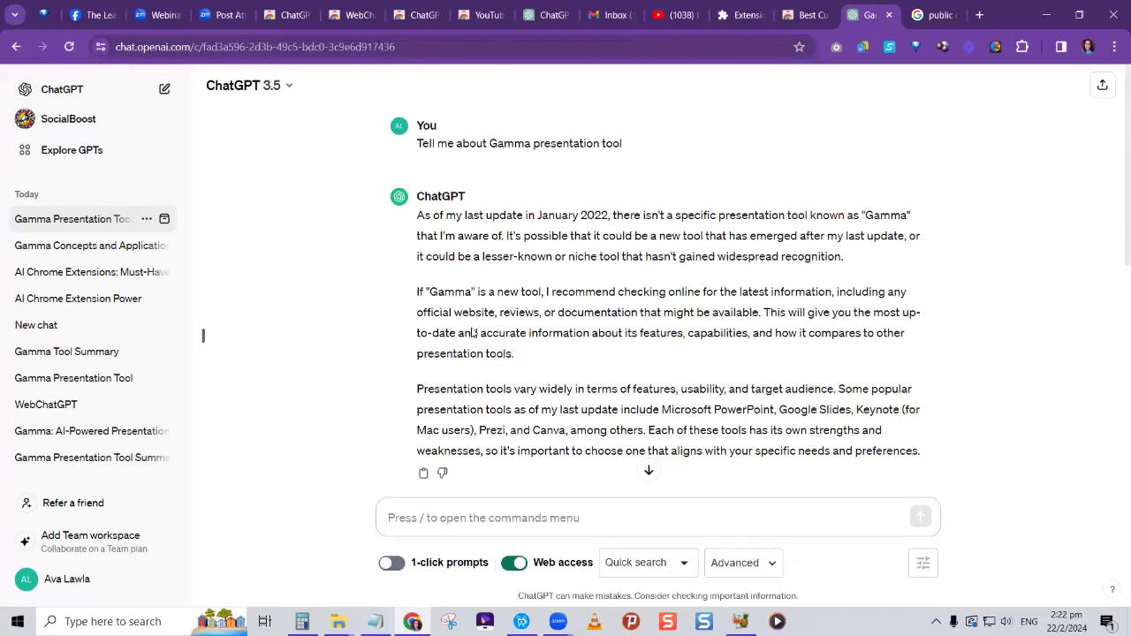
# Step: Look through the browser's list of installed extensions from the WebChatGPT store page
pyautogui.click(350, 15)
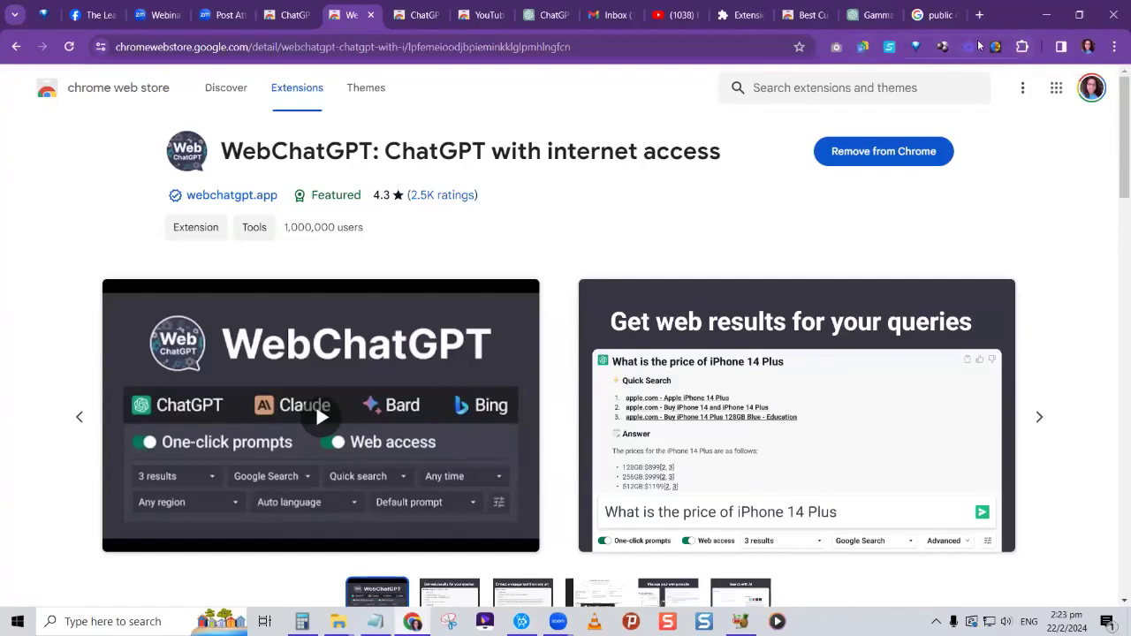
pyautogui.click(1022, 46)
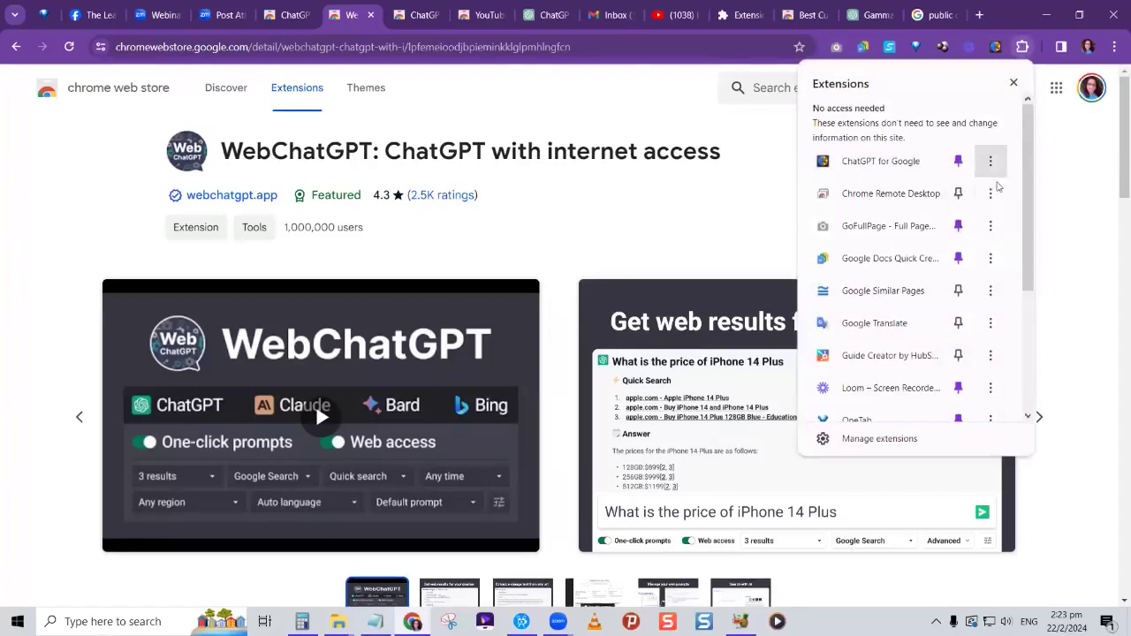
pyautogui.scroll(-1, 997, 182)
pyautogui.scroll(1, 996, 182)
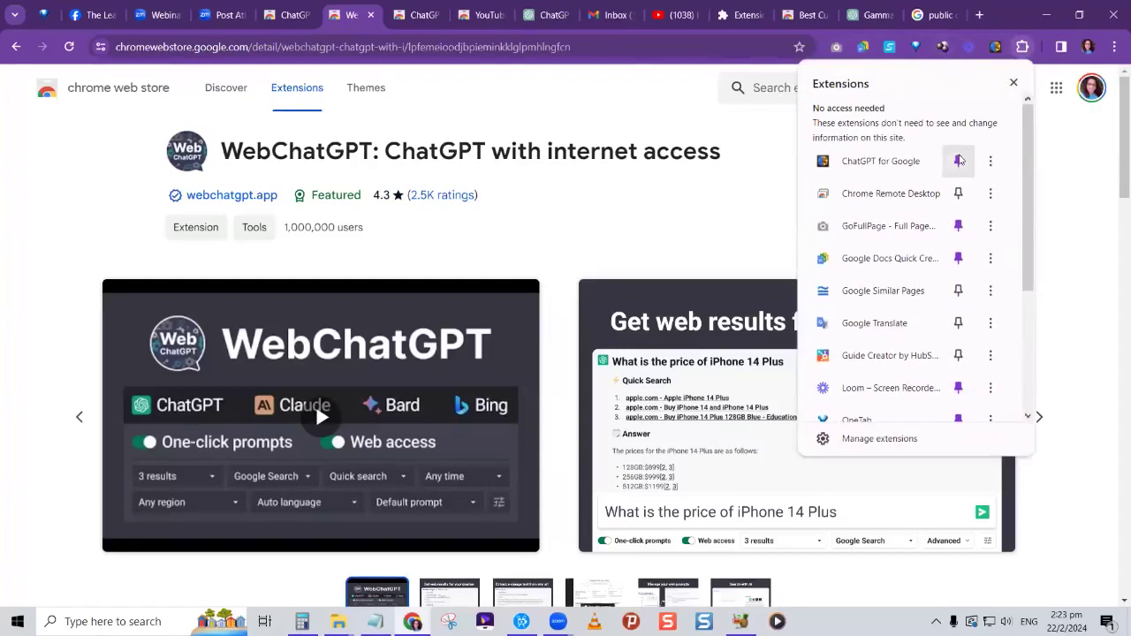
pyautogui.scroll(-4, 964, 163)
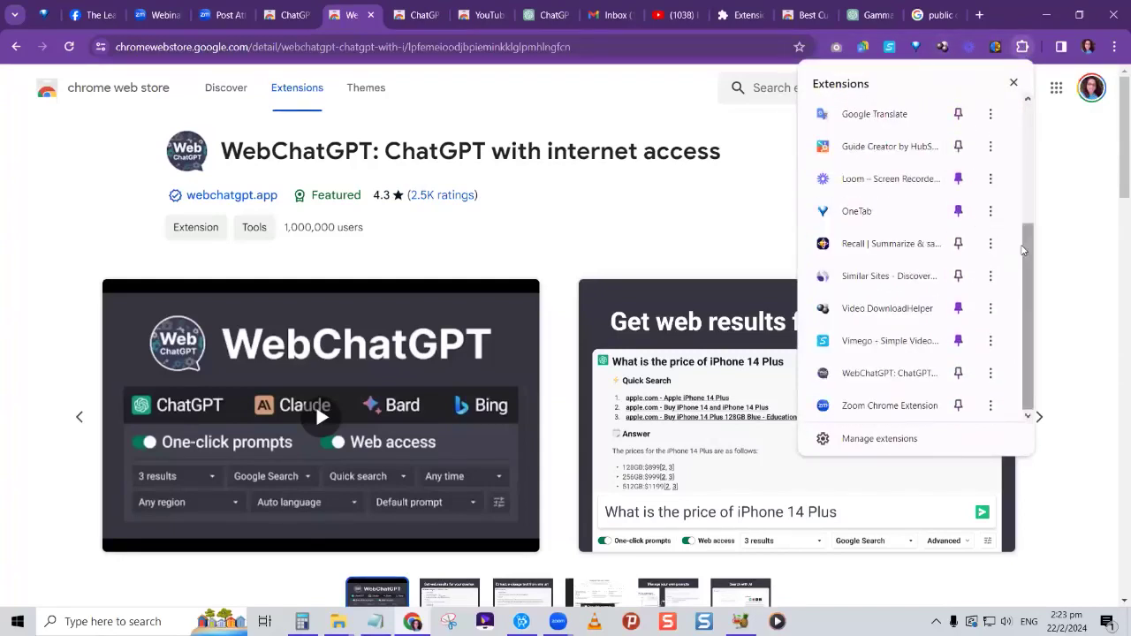
pyautogui.click(1014, 82)
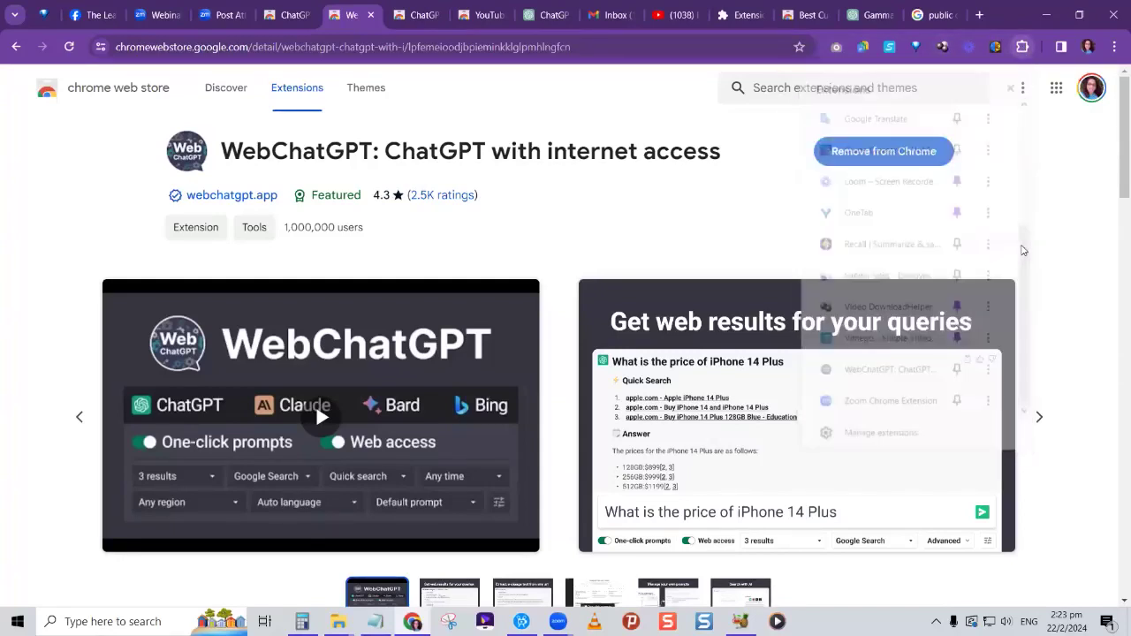
# Step: Open the management details of the GoFullPage - Full Page Screen Capture extension
pyautogui.click(1023, 47)
pyautogui.click(990, 227)
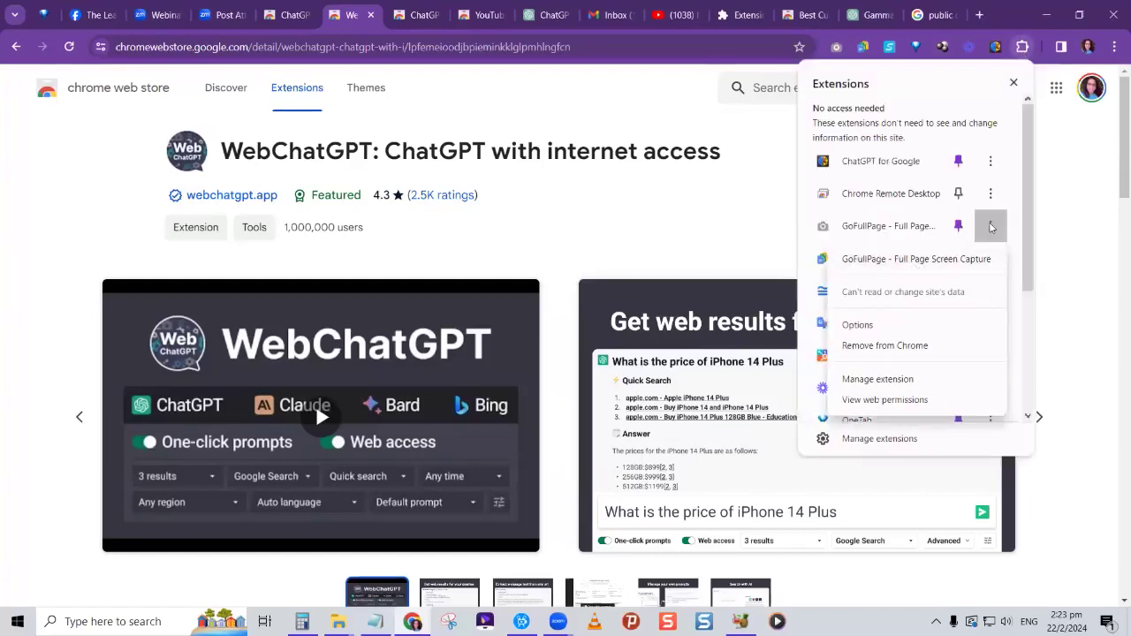
pyautogui.click(884, 379)
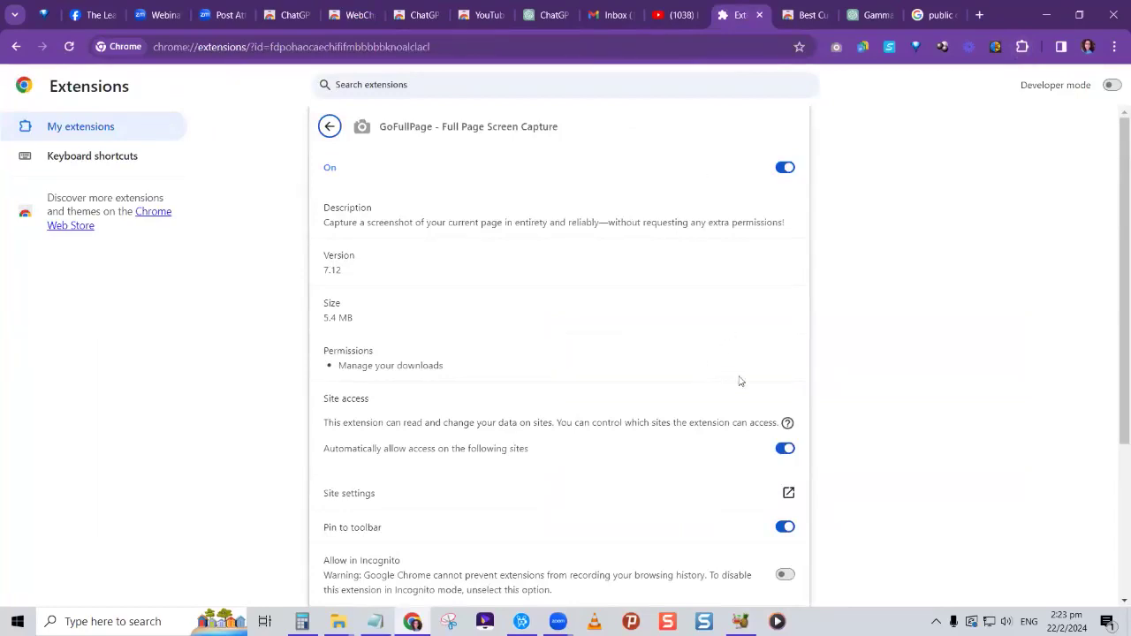
# Step: Switch the GoFullPage extension off and back on to demonstrate disabling and enabling it
pyautogui.click(783, 169)
pyautogui.click(783, 169)
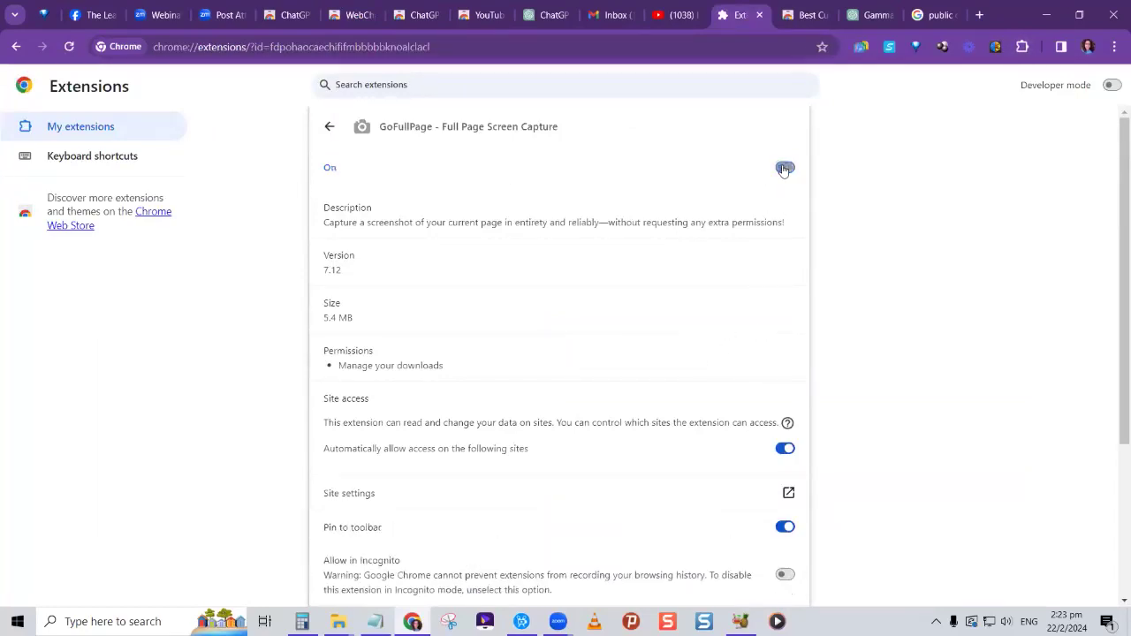
pyautogui.click(783, 168)
pyautogui.click(783, 169)
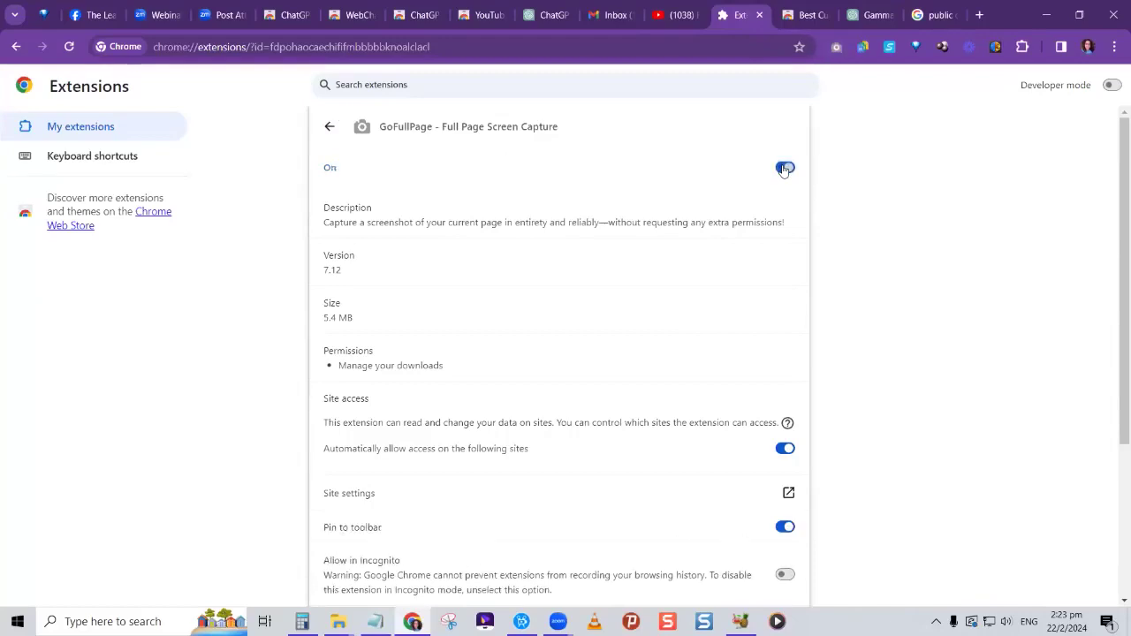
# Step: Bring up the removal confirmation for the GoFullPage extension, then dismiss it without removing the extension
pyautogui.scroll(-2, 783, 247)
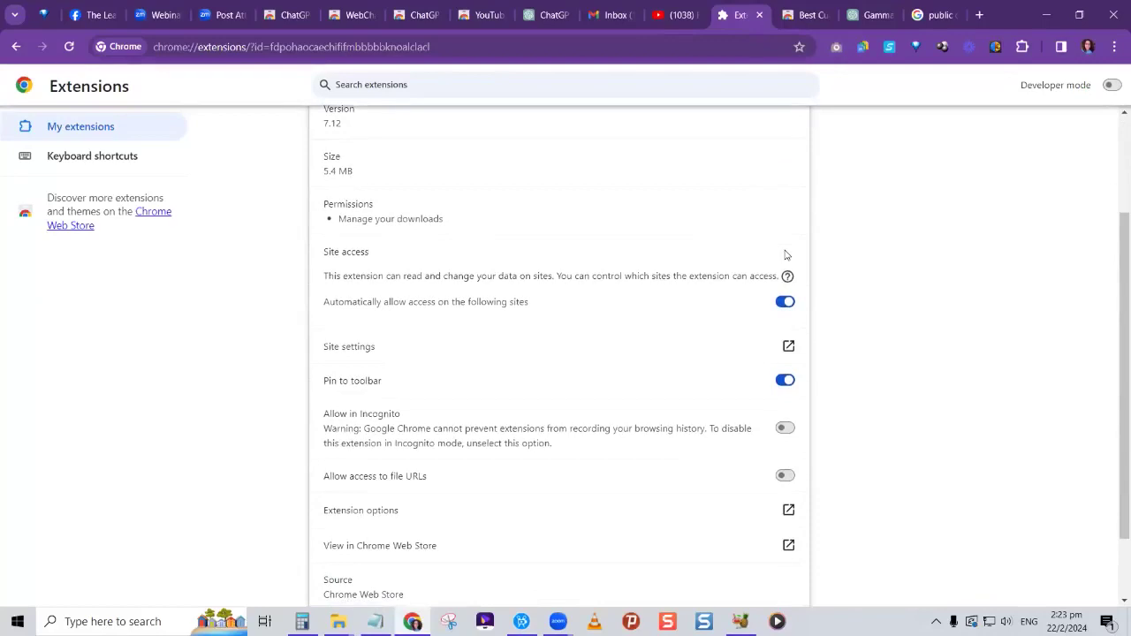
pyautogui.scroll(-1, 785, 255)
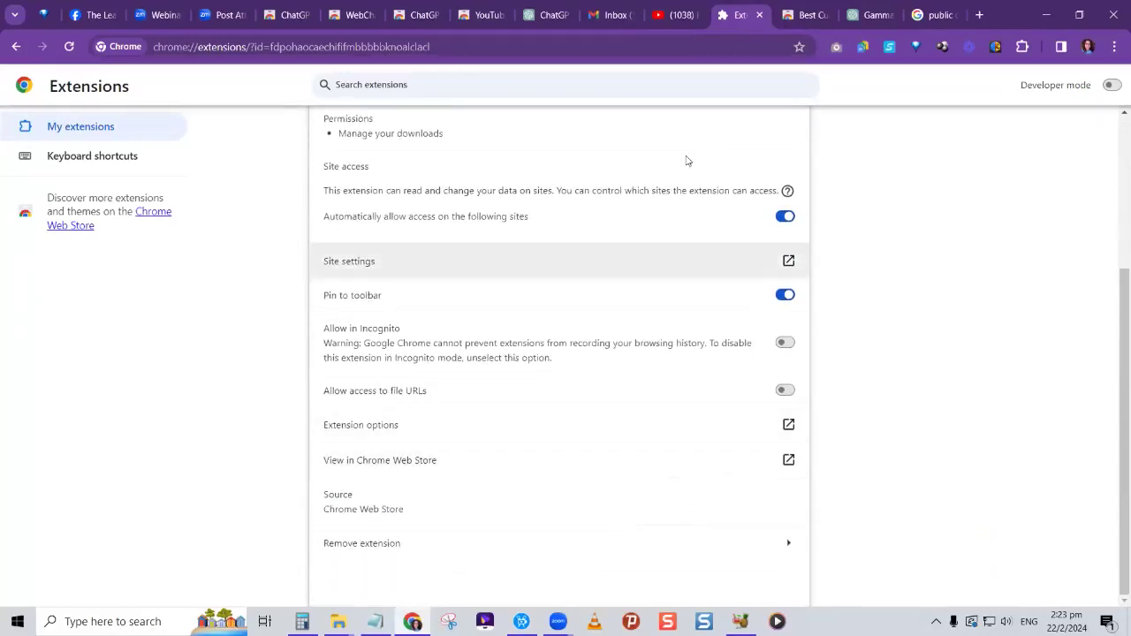
pyautogui.click(579, 544)
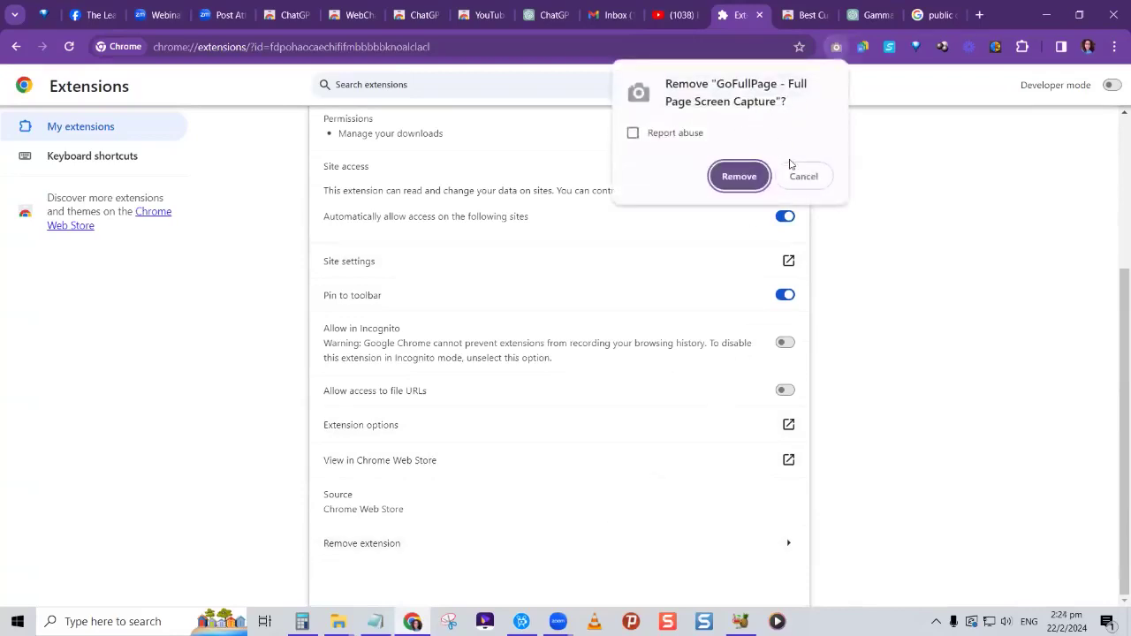
pyautogui.click(780, 236)
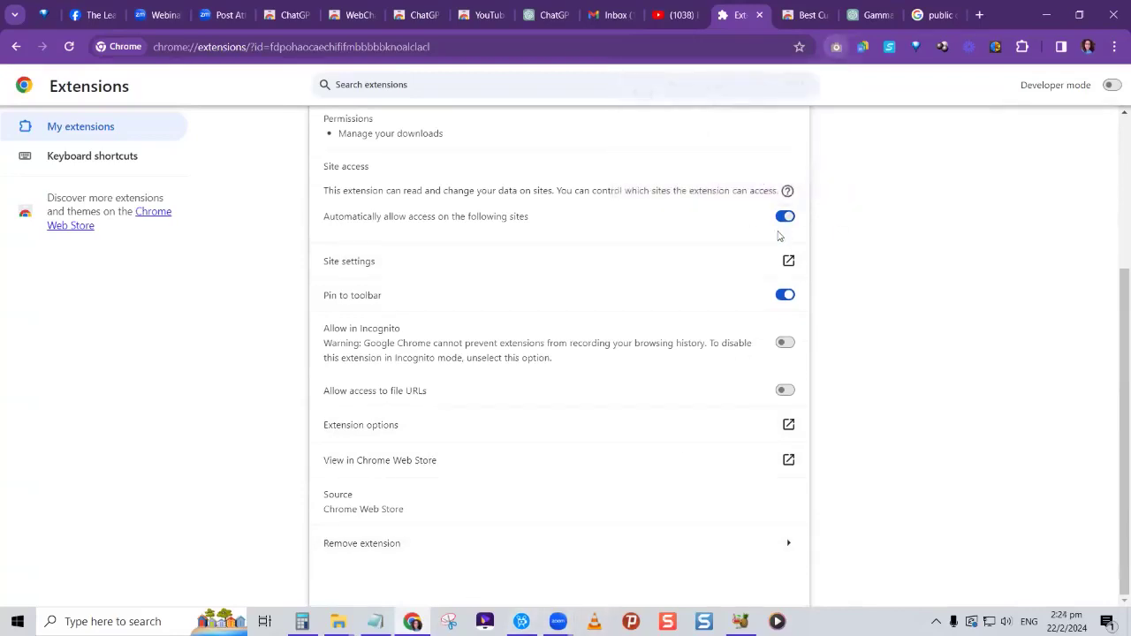
pyautogui.scroll(3, 779, 236)
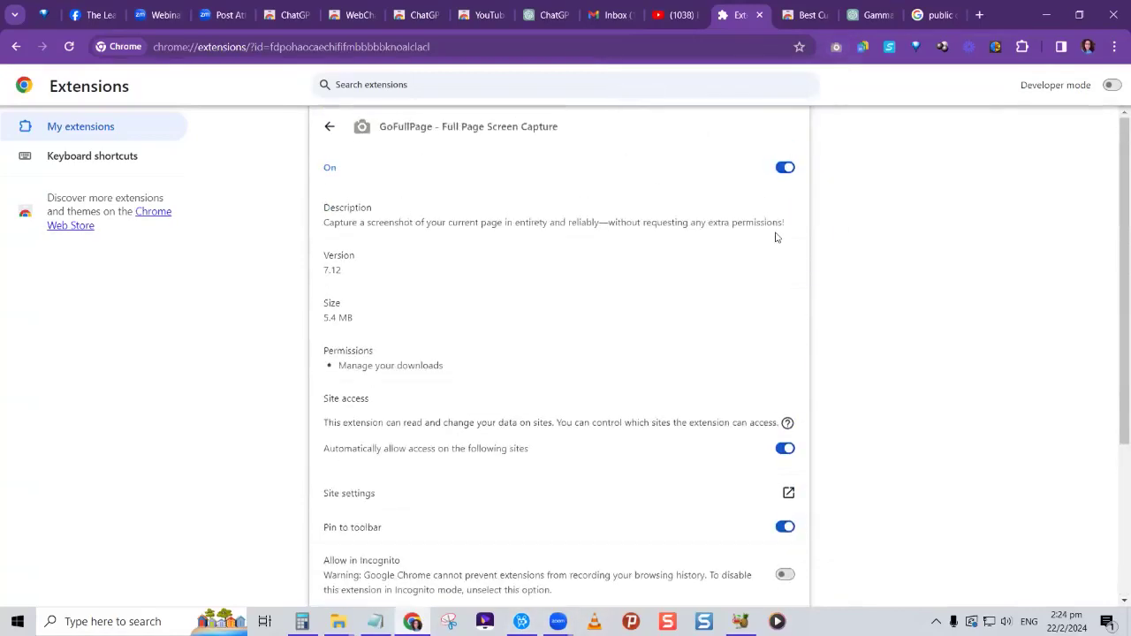
# Step: Open the full extension management page and look through all installed extensions
pyautogui.click(1115, 47)
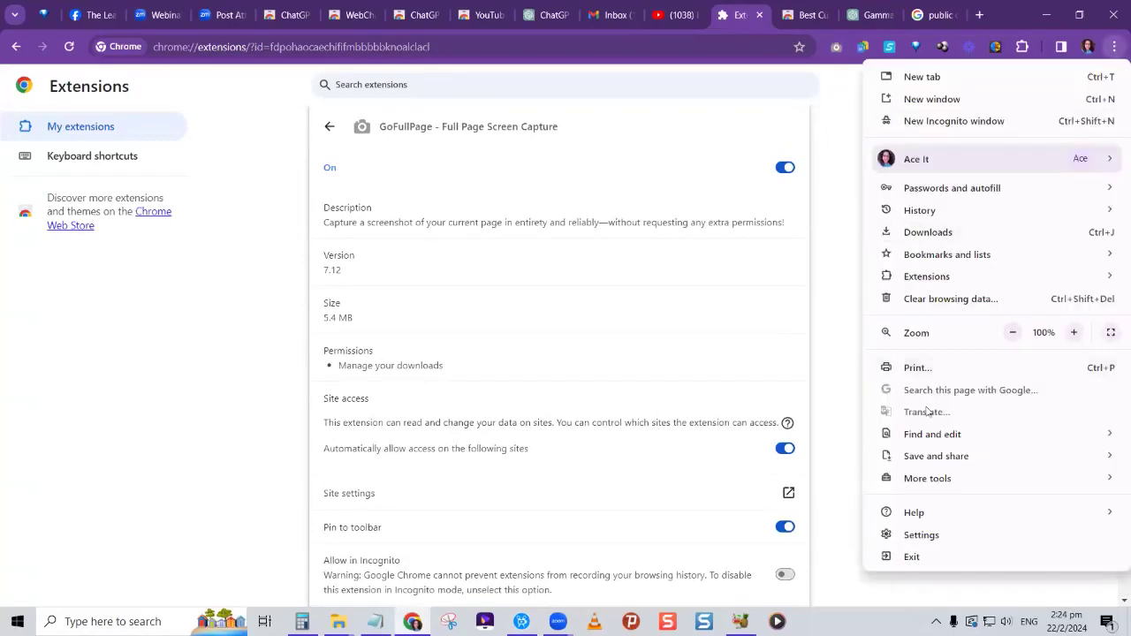
pyautogui.moveTo(928, 278)
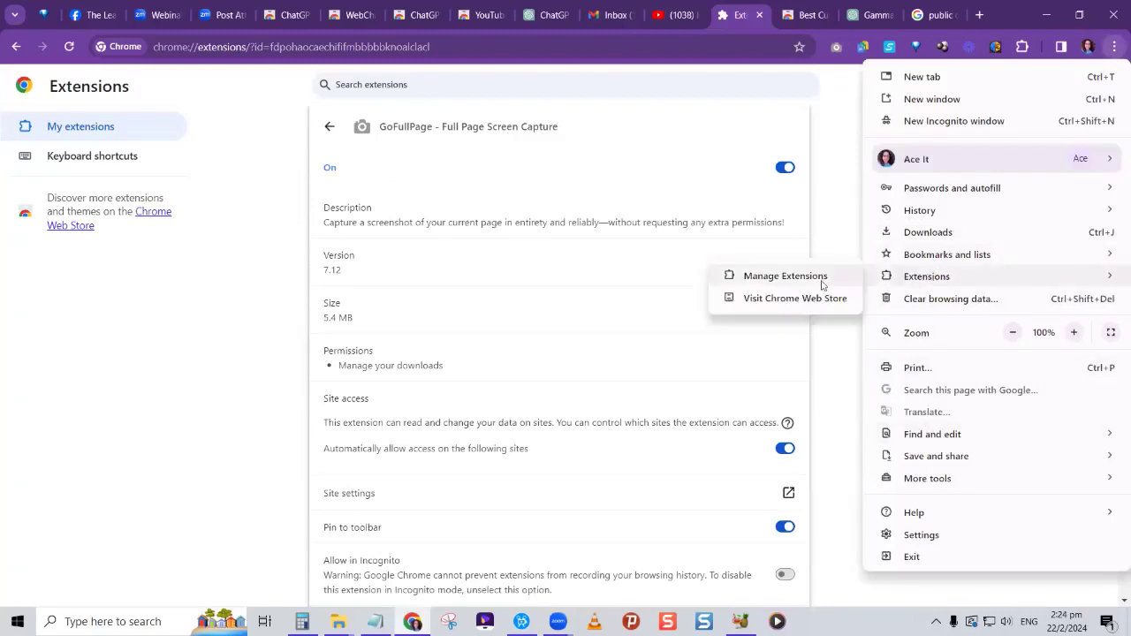
pyautogui.click(815, 283)
pyautogui.scroll(-15, 815, 285)
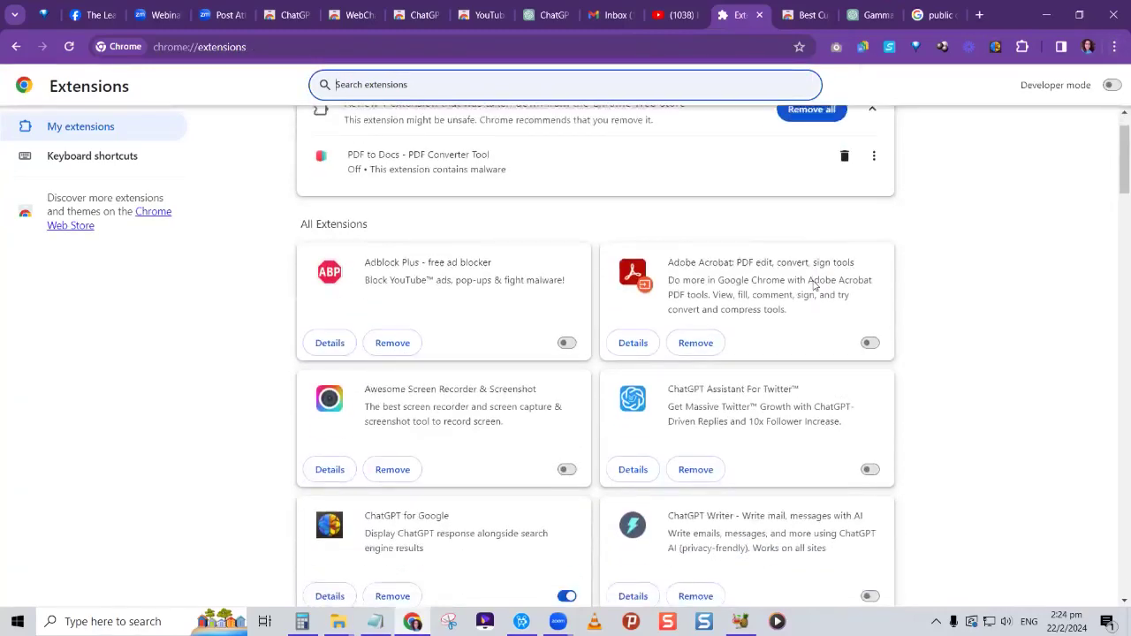
pyautogui.scroll(-8, 791, 320)
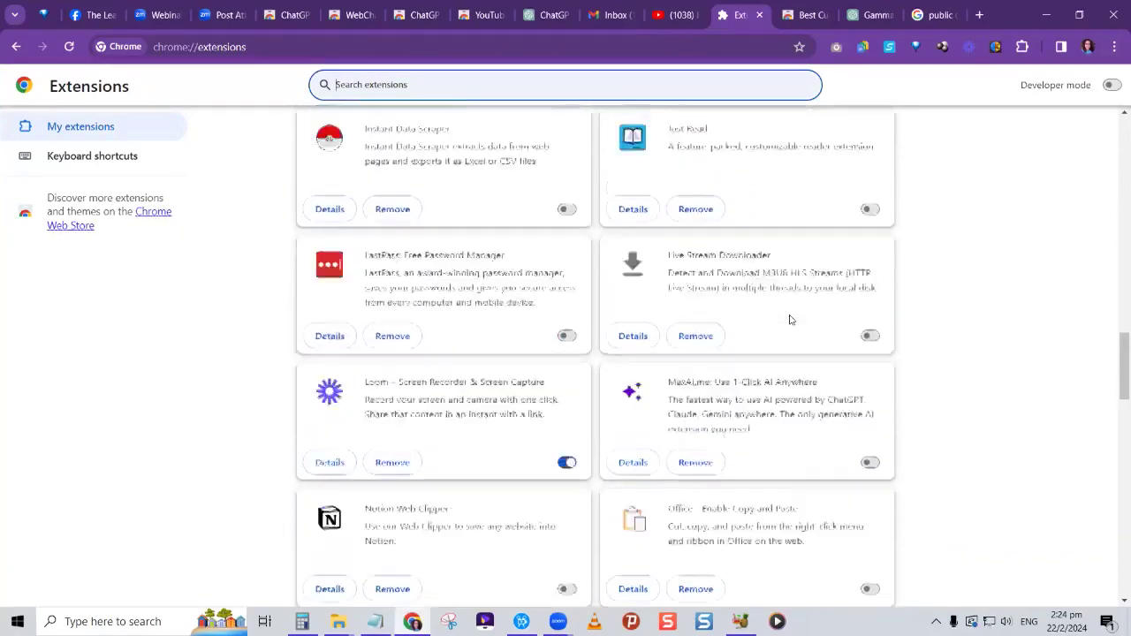
pyautogui.scroll(4, 791, 320)
pyautogui.scroll(18, 791, 319)
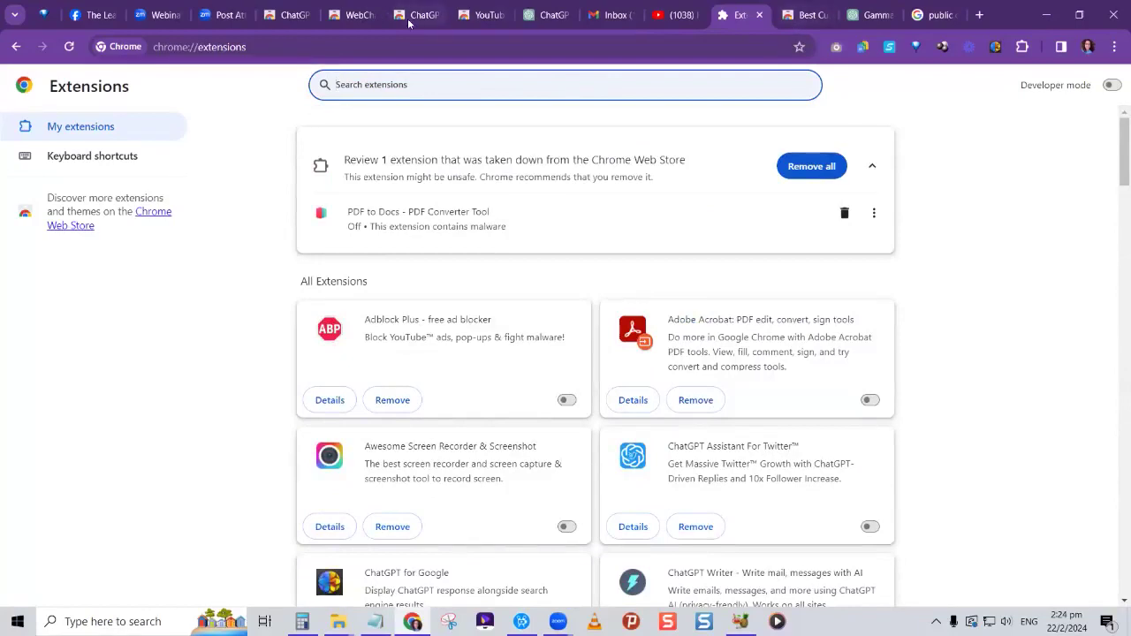
# Step: Return to the blank ChatGPT chat and select the GPT-3.5 model
pyautogui.click(349, 15)
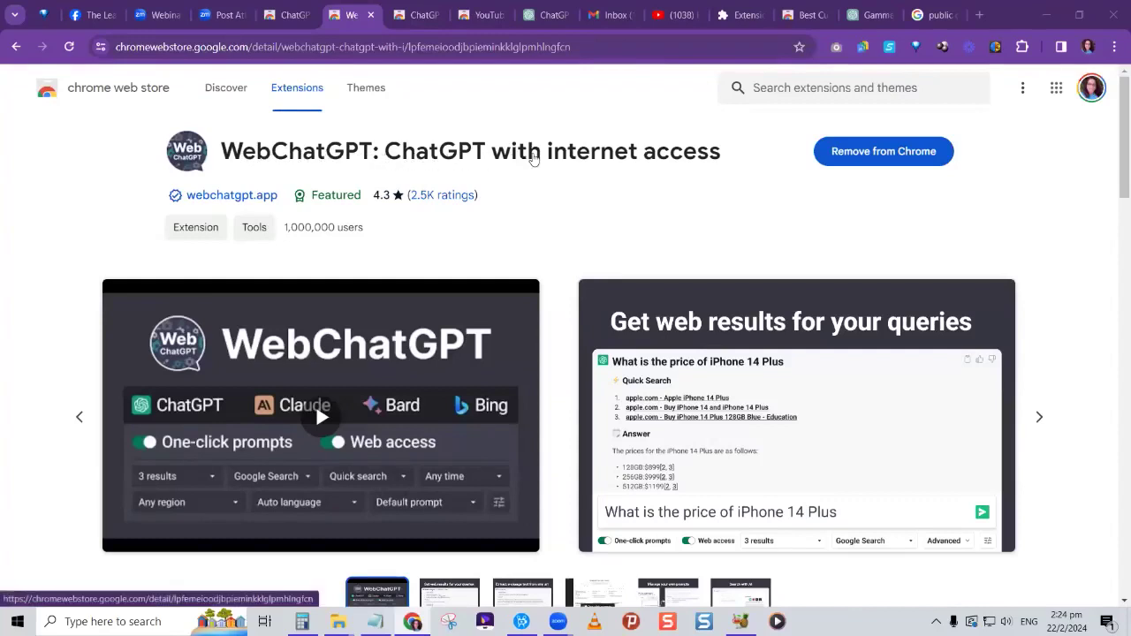
pyautogui.click(547, 16)
pyautogui.click(273, 94)
pyautogui.click(269, 201)
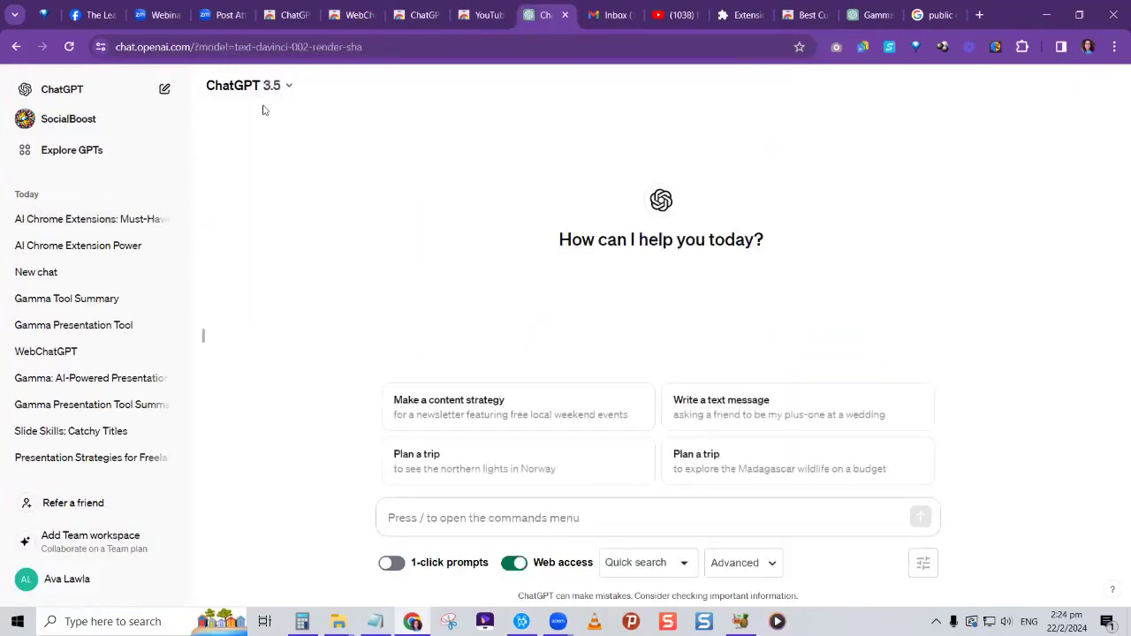
# Step: Turn off Web access in the blank ChatGPT chat and return to the WebChatGPT store page
pyautogui.click(519, 568)
pyautogui.click(518, 569)
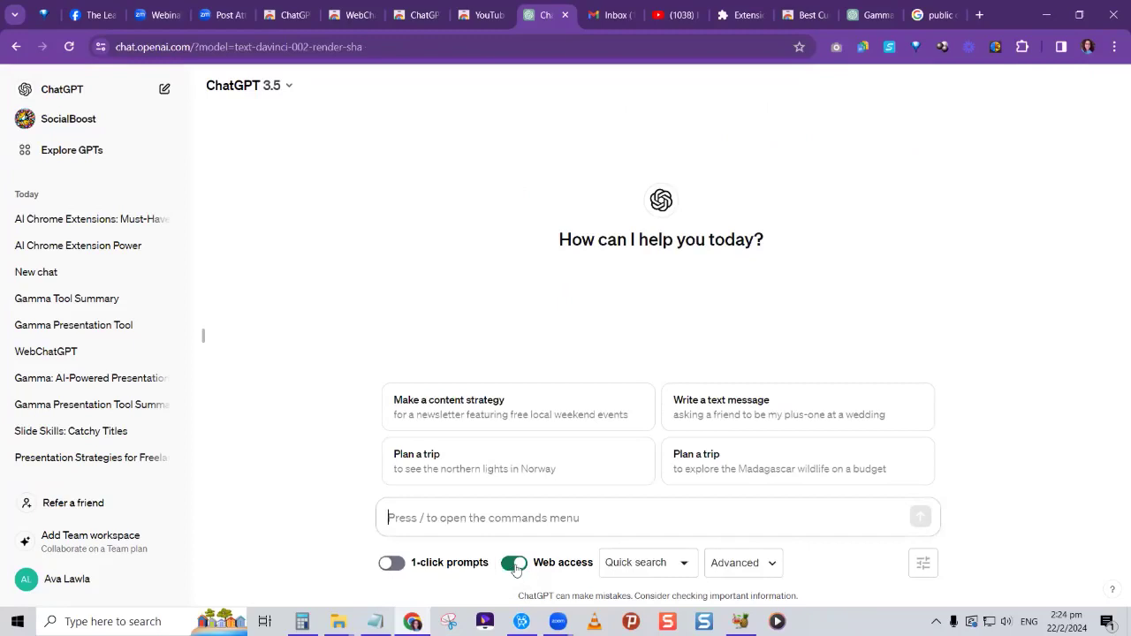
pyautogui.click(517, 569)
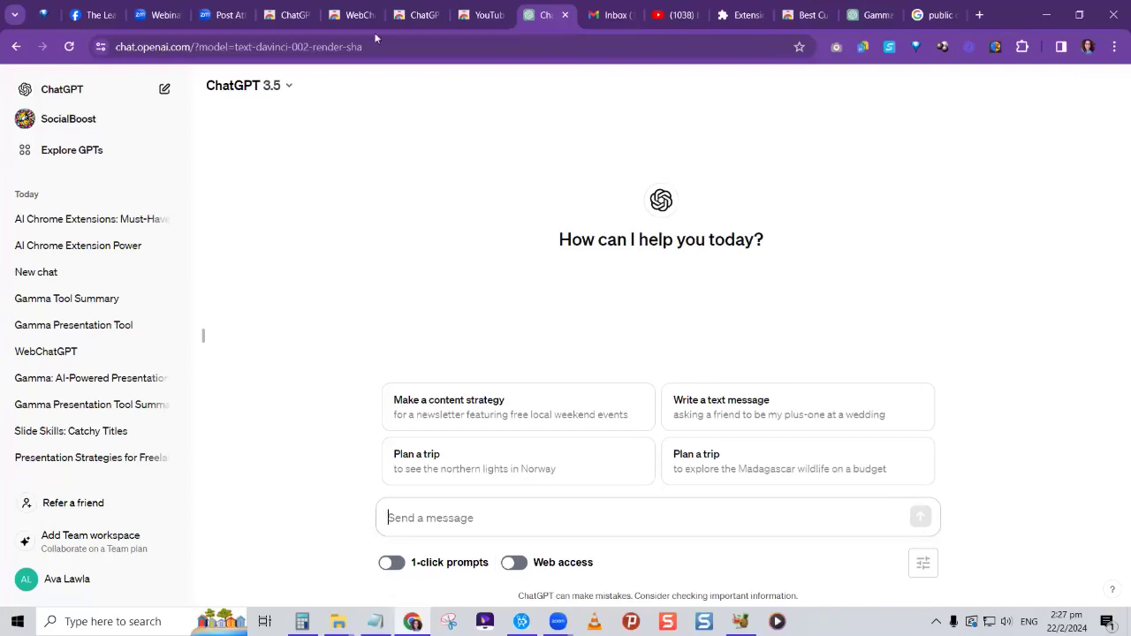
pyautogui.click(351, 17)
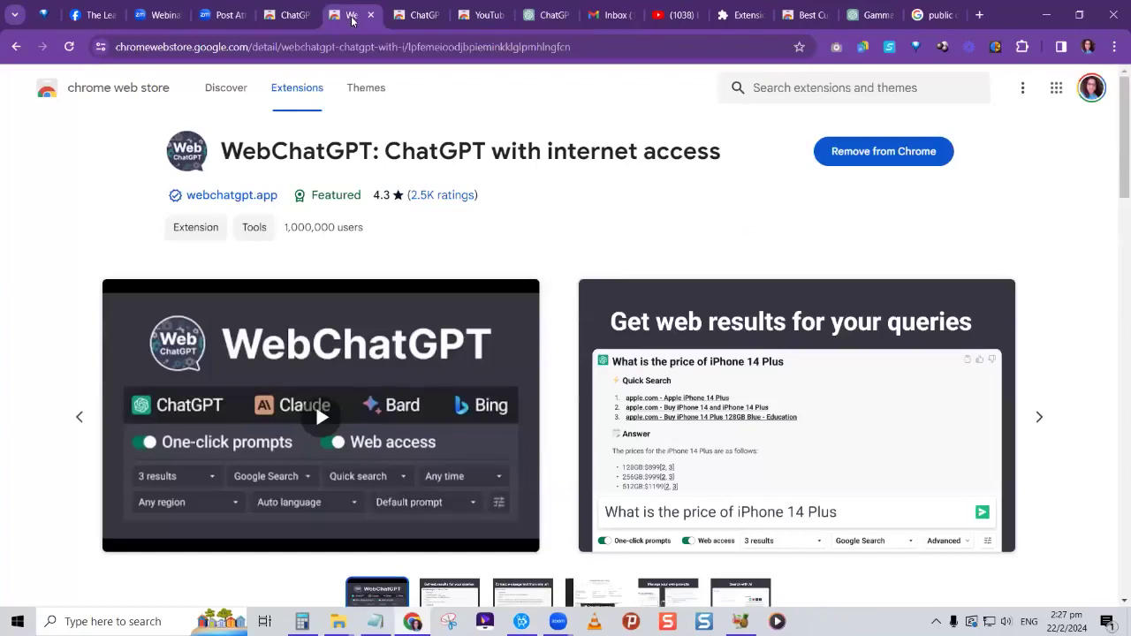